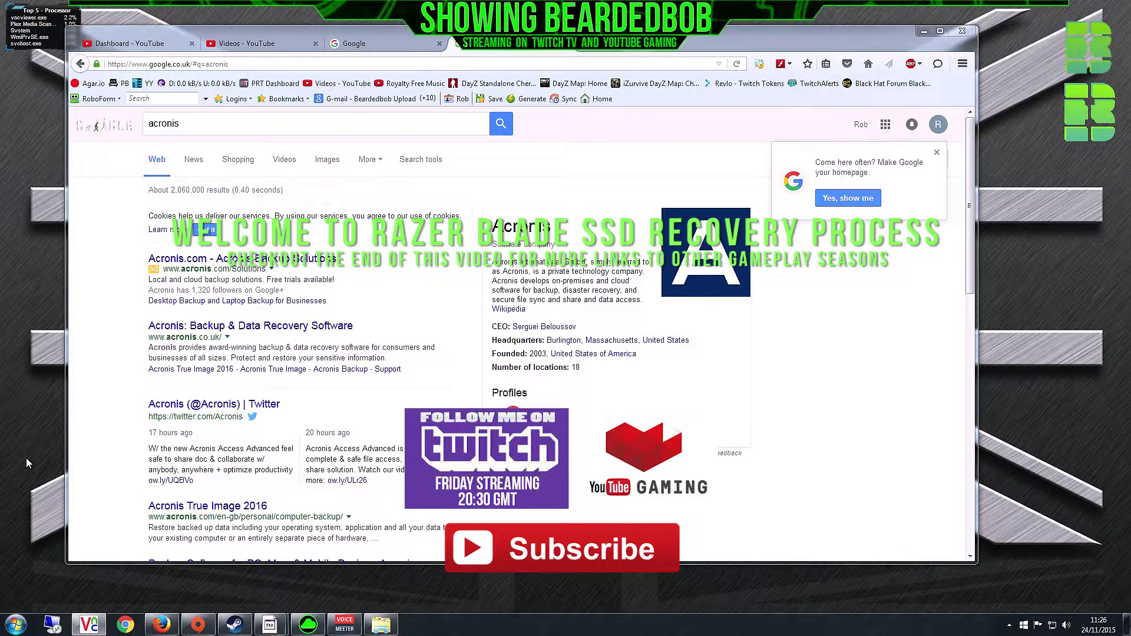
- Dismiss the homepage suggestion and open the Acronis True Image 2016 result for 'acronis'
left_click(939, 154)
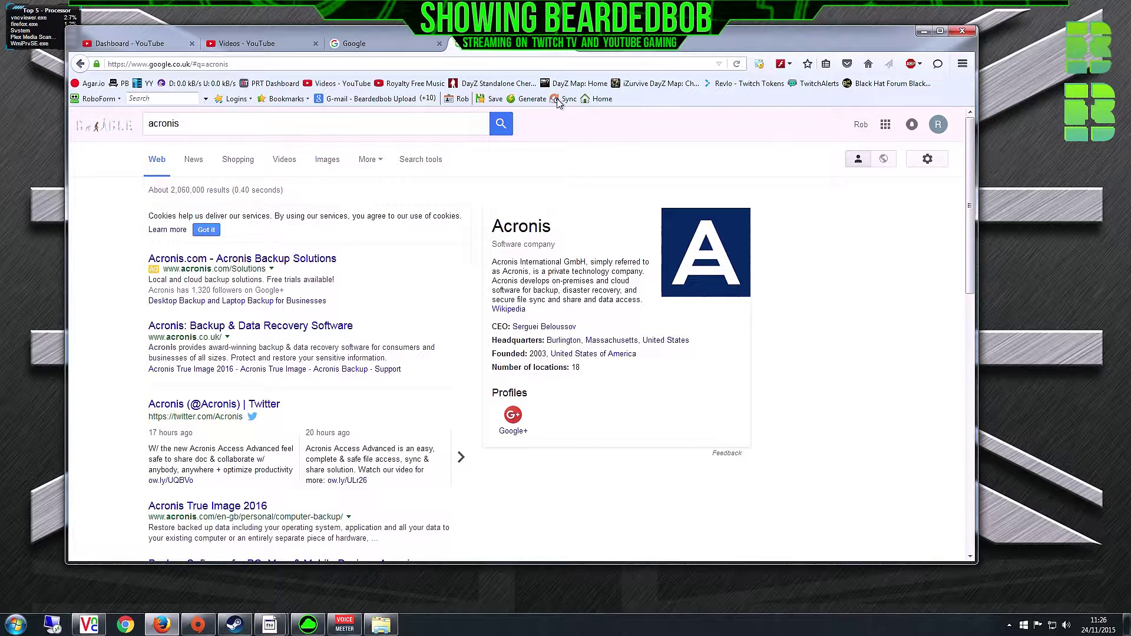
left_click(192, 123)
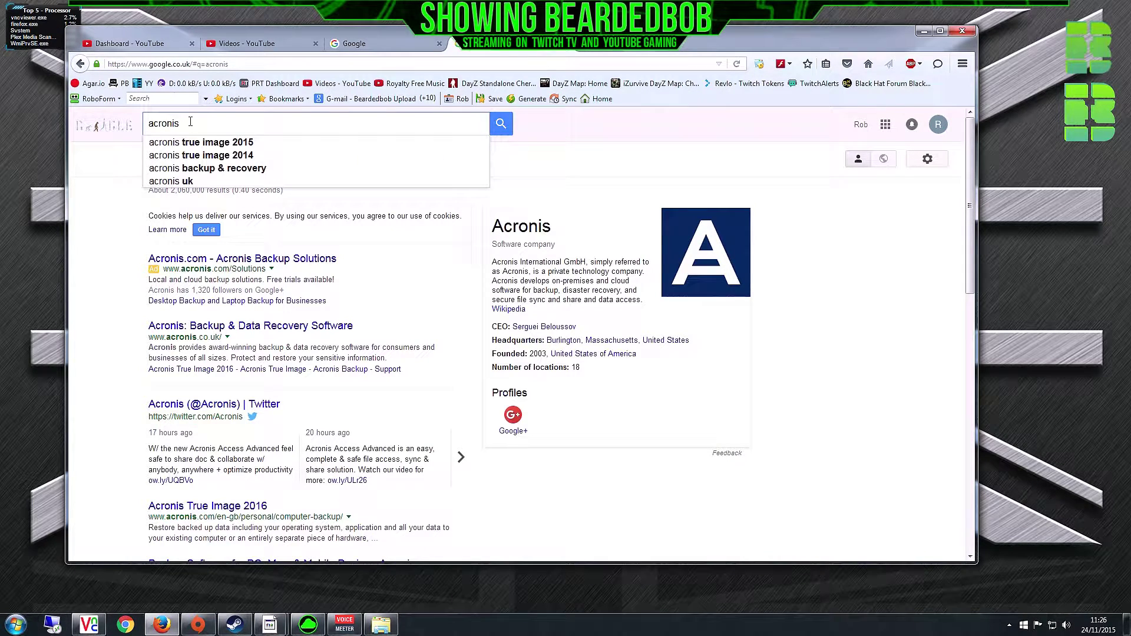
left_click_drag(190, 122, 145, 124)
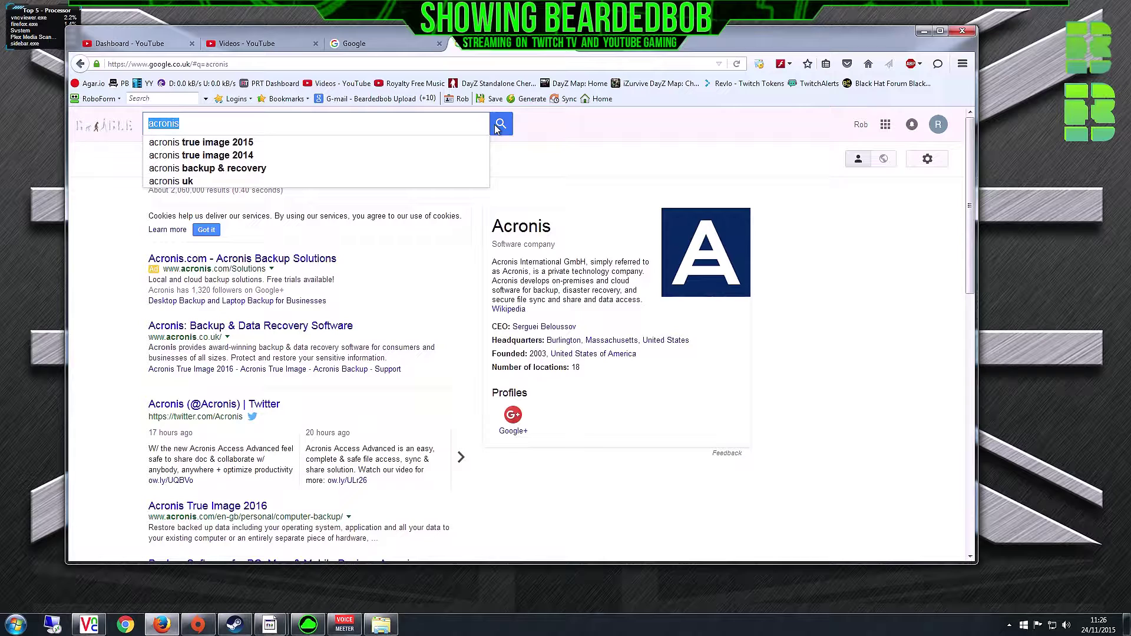
left_click(195, 511)
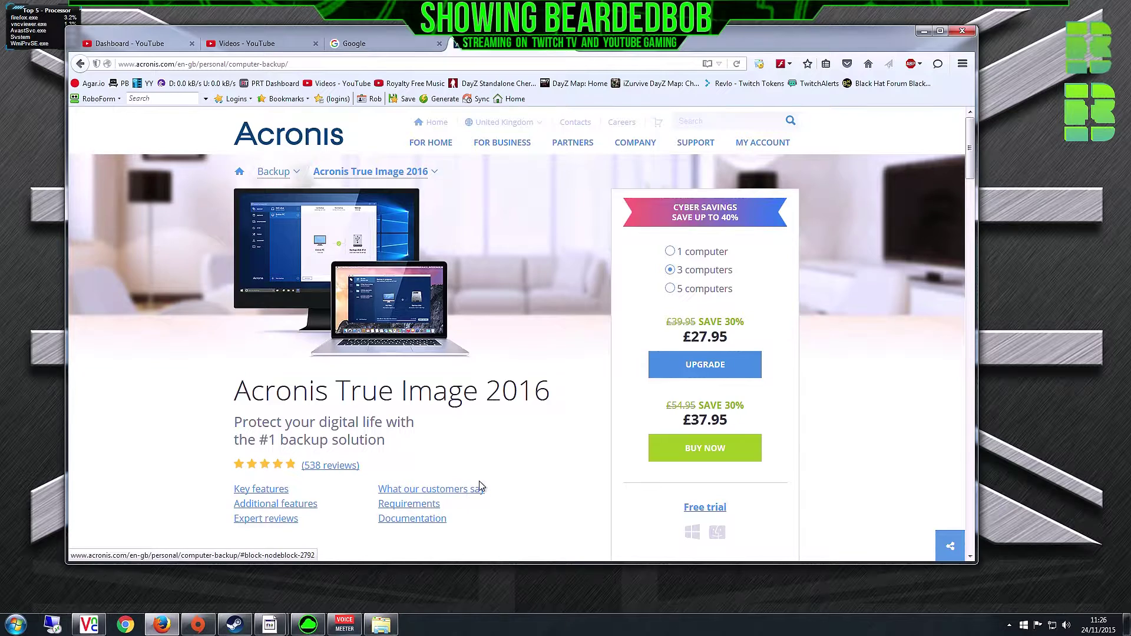
- Request the 30-day free trial with an email address, fixing its domain before submitting
left_click(708, 512)
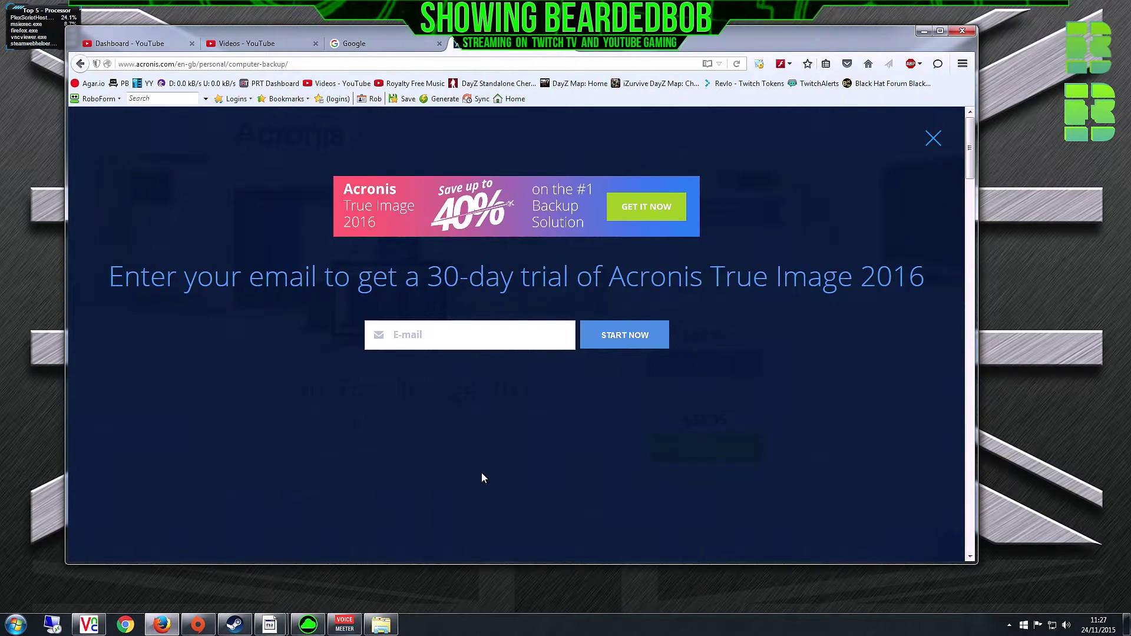
left_click(482, 337)
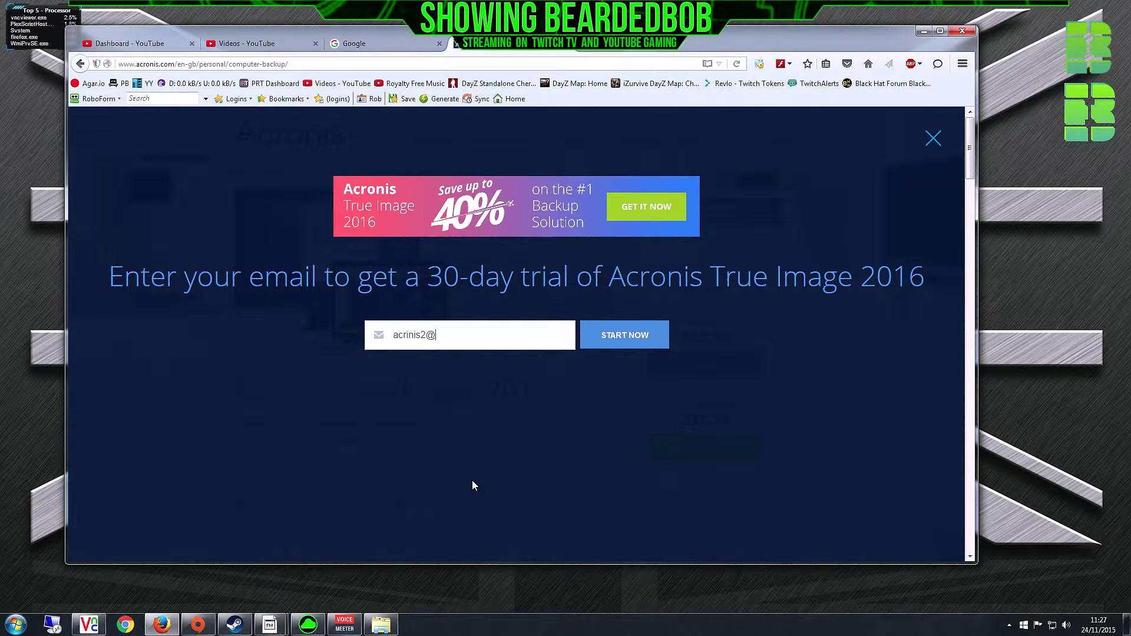
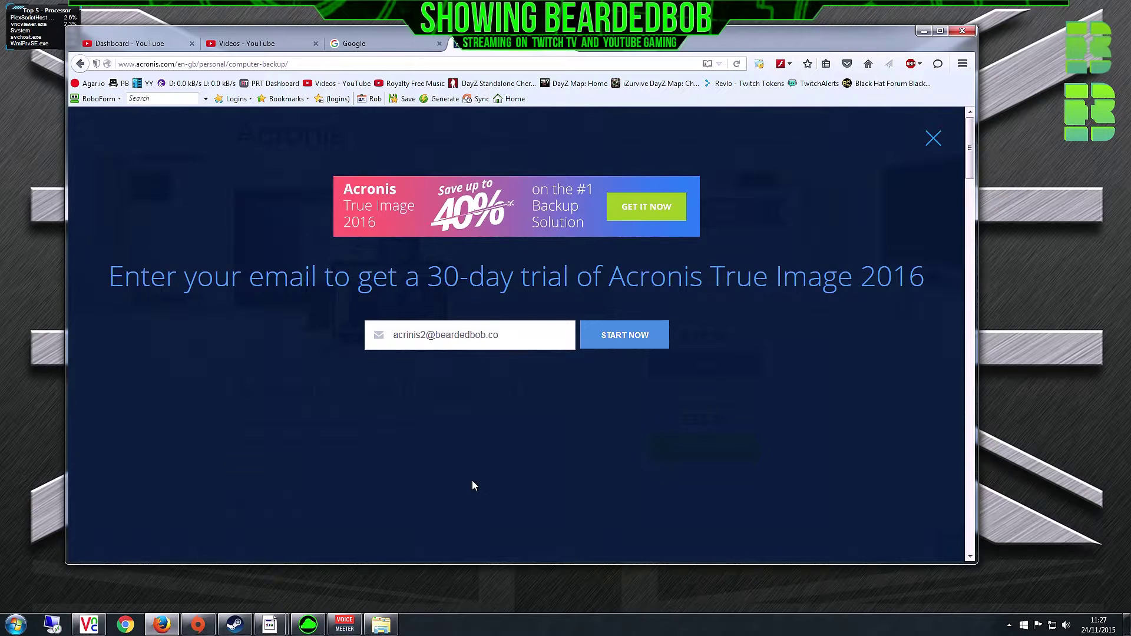
key("Left")
key("Left")
type(".")
key("End")
left_click(620, 347)
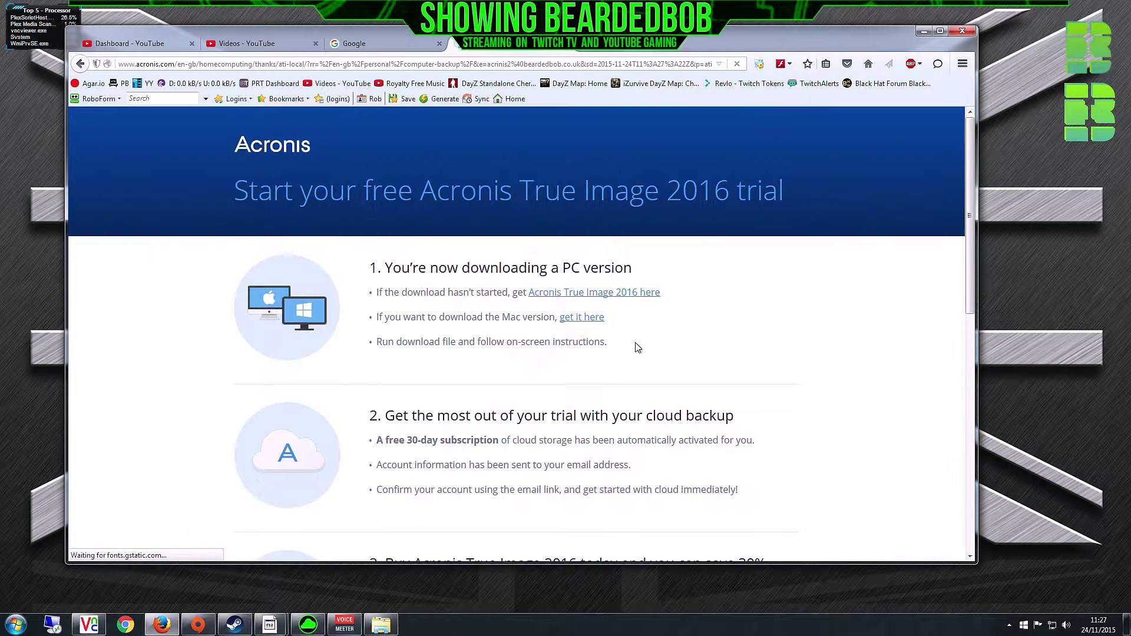
- Save AcronisTrueImage2016_web.exe to disk, check the downloads list, and return to the trial page
left_click(589, 294)
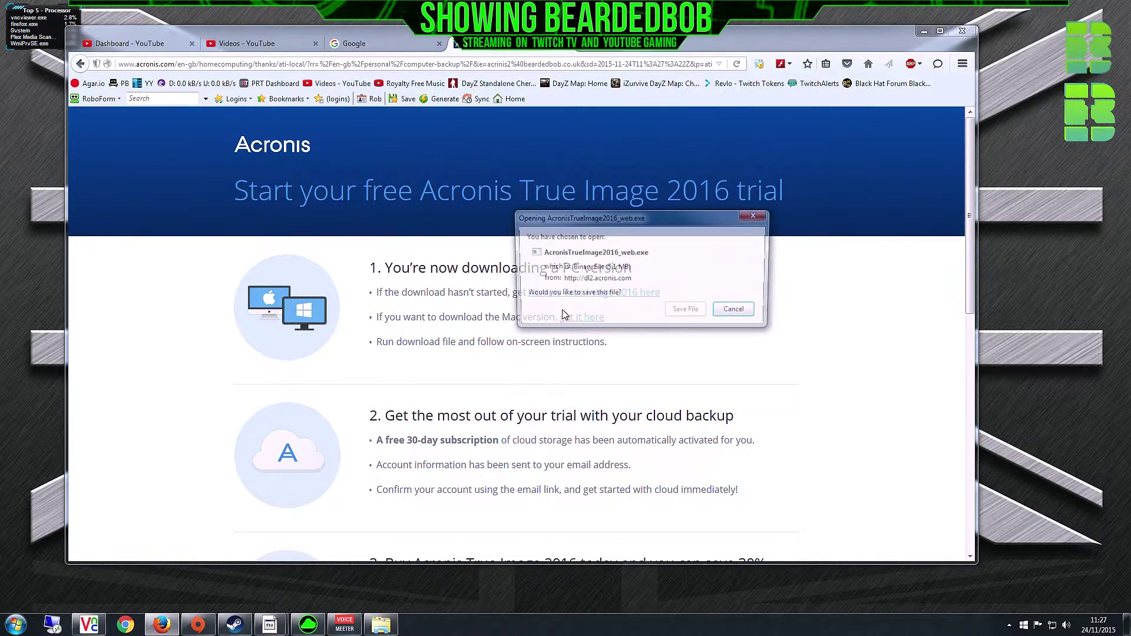
left_click(735, 312)
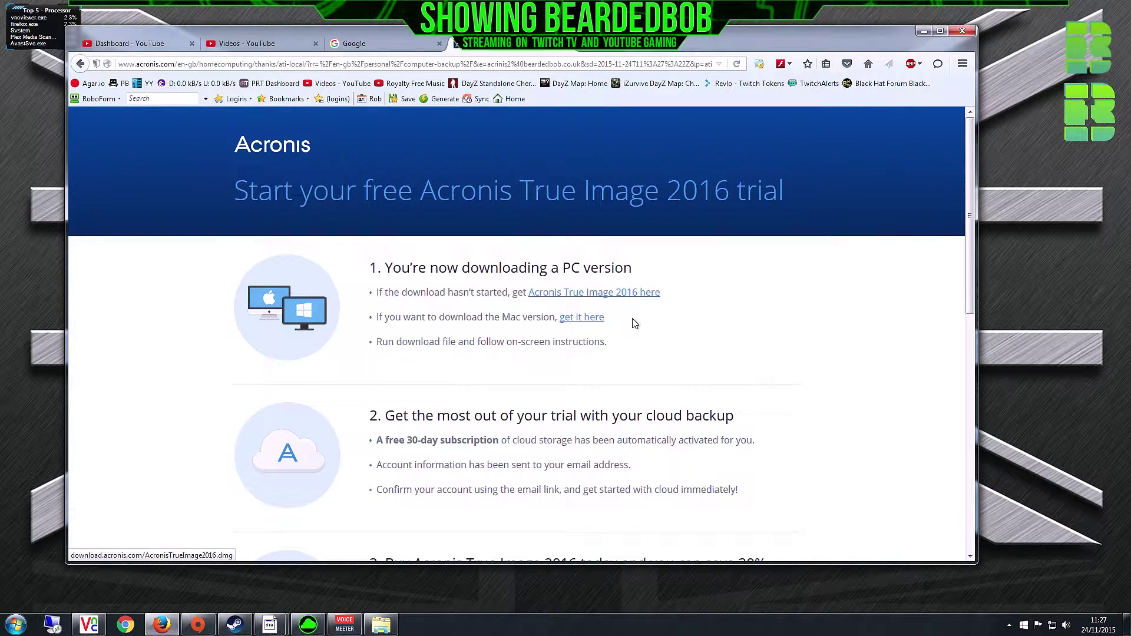
left_click(606, 298)
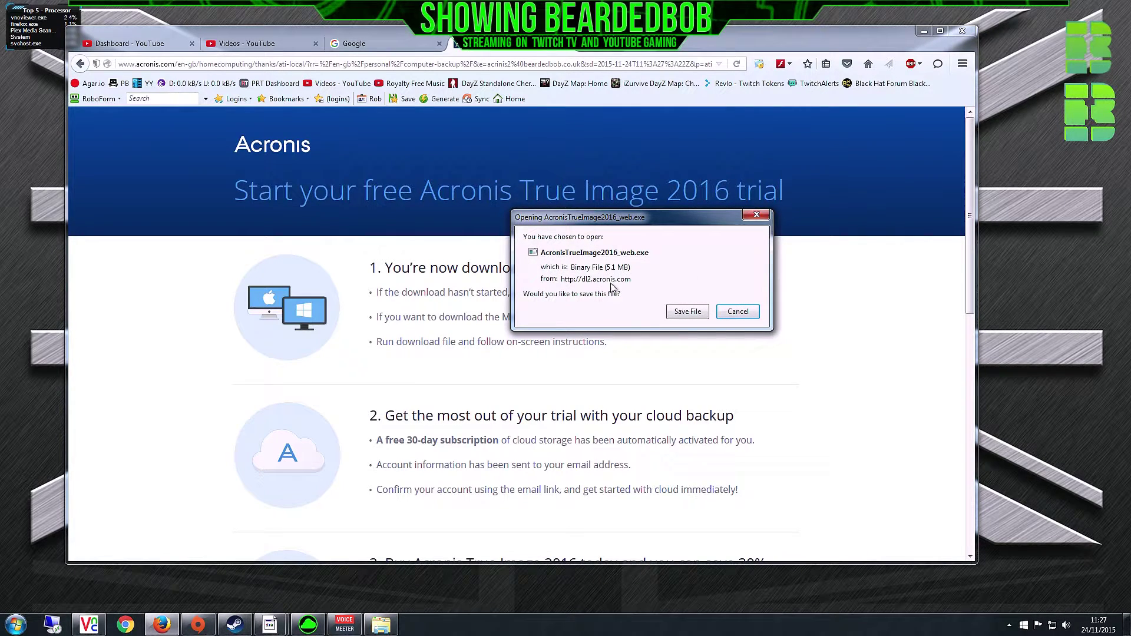
left_click(685, 310)
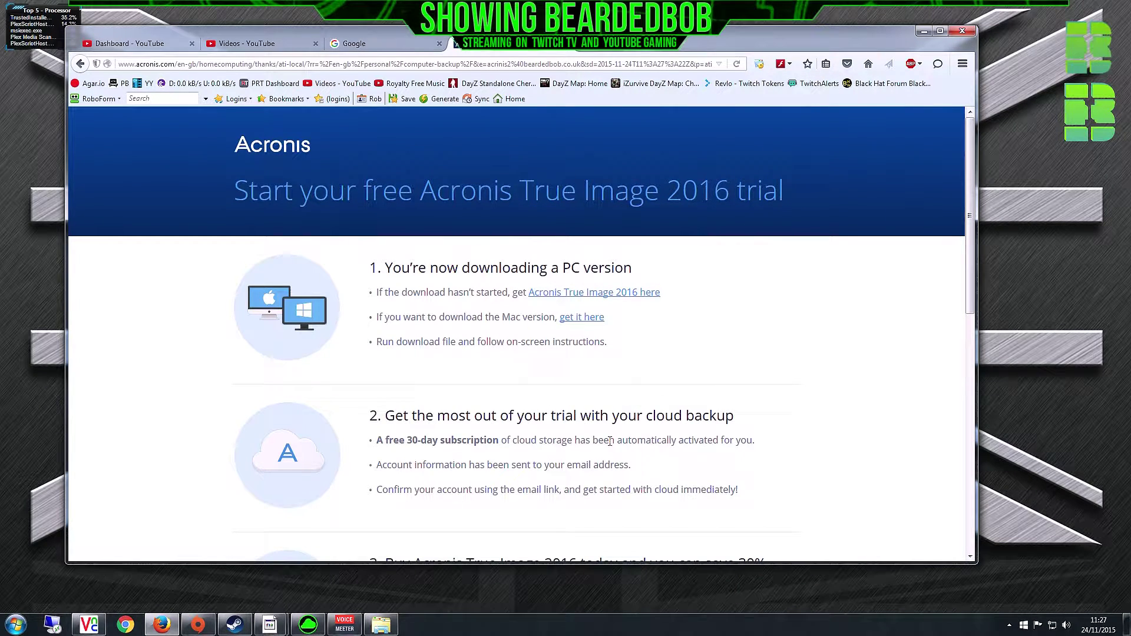
mouse_move(394, 620)
key("ctrl+j")
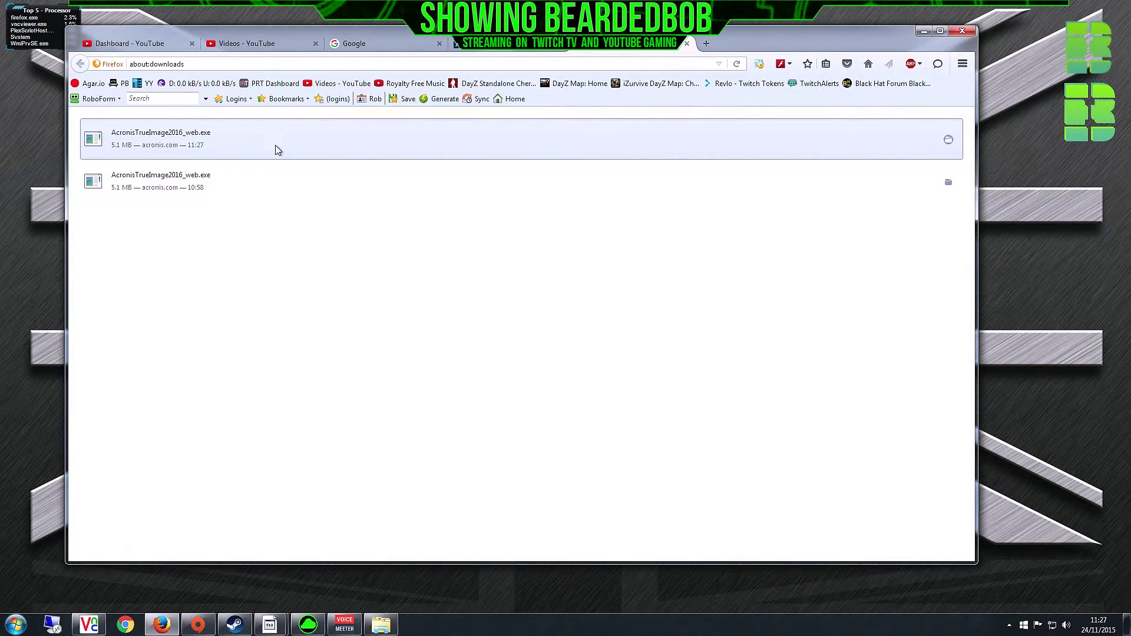
key("alt+Left")
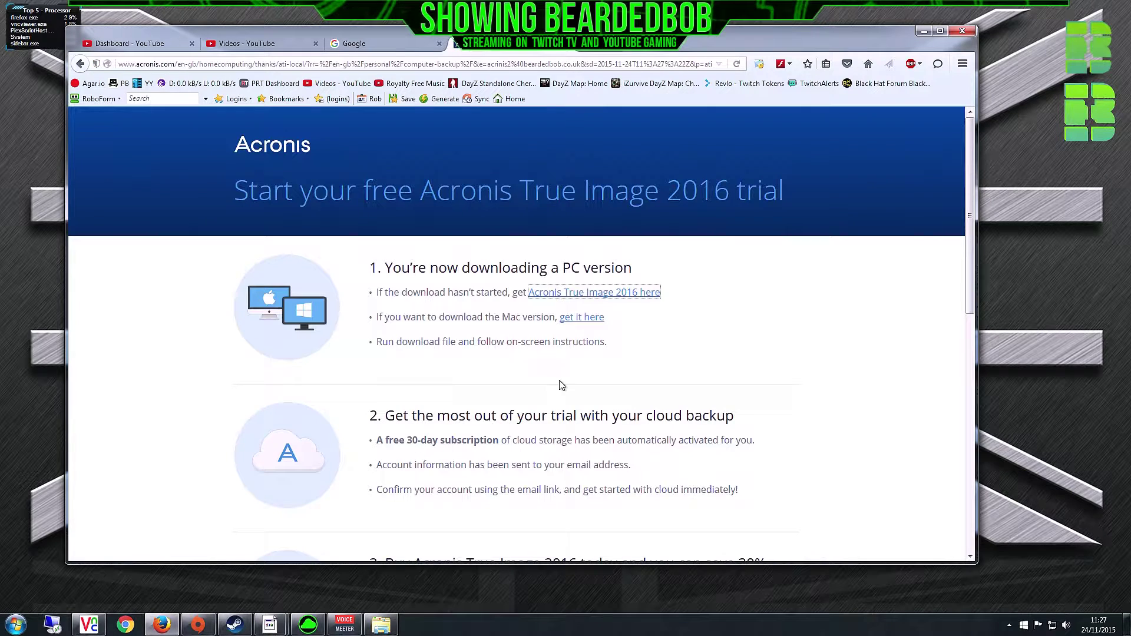
- Run AcronisTrueImage2016_web.exe from Downloads > Acronis, confirming the security warning
left_click(387, 618)
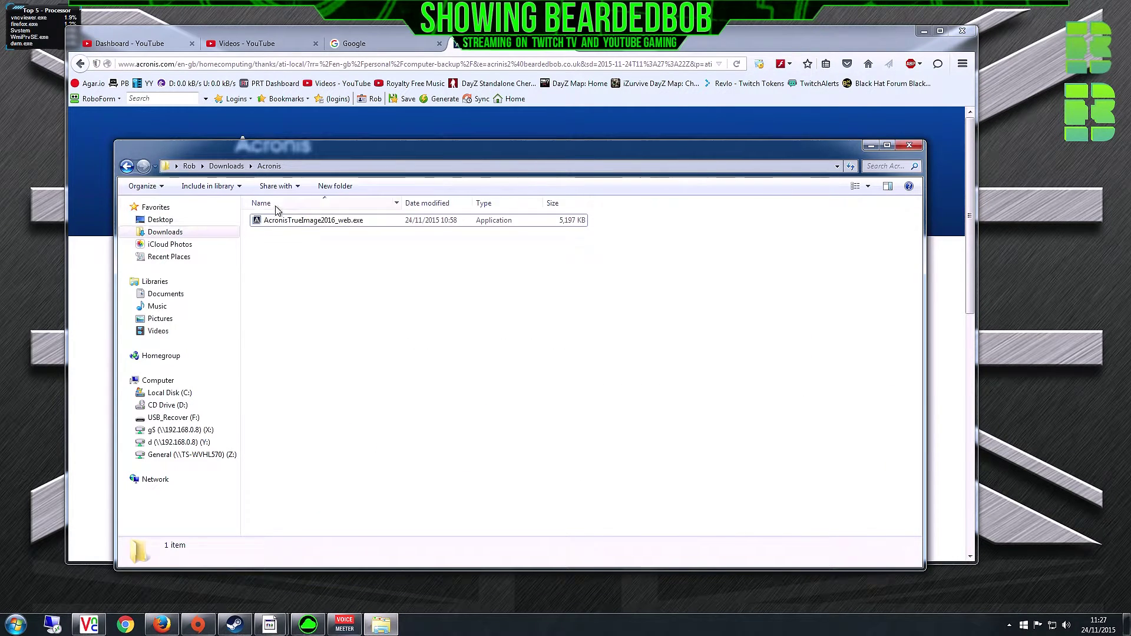
left_click(304, 221)
right_click(303, 222)
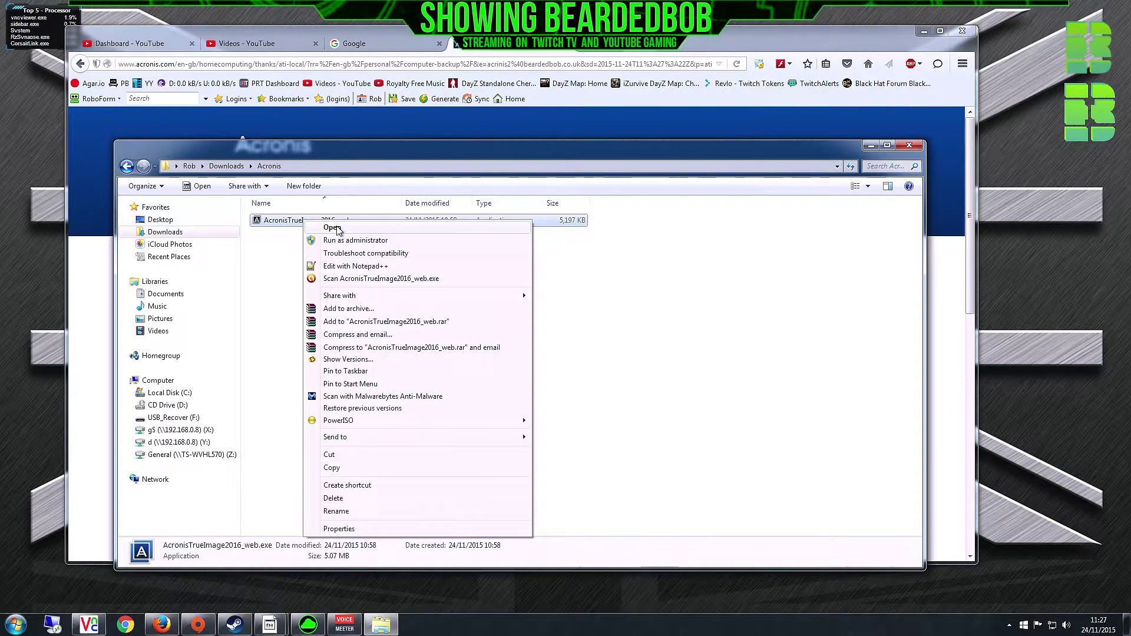
left_click(333, 228)
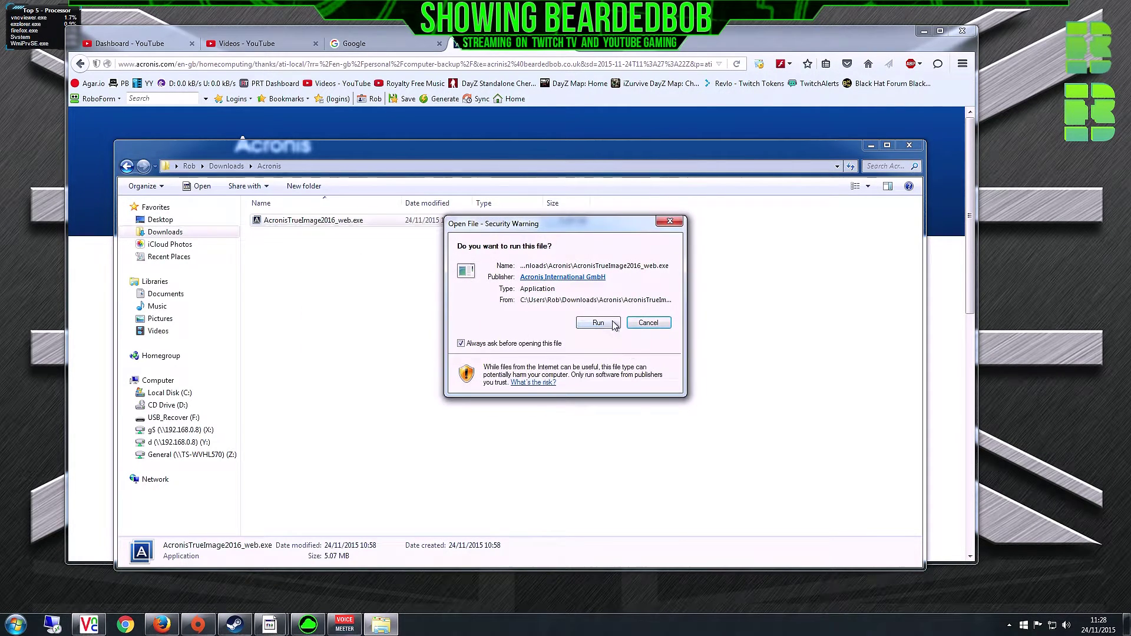
left_click(646, 324)
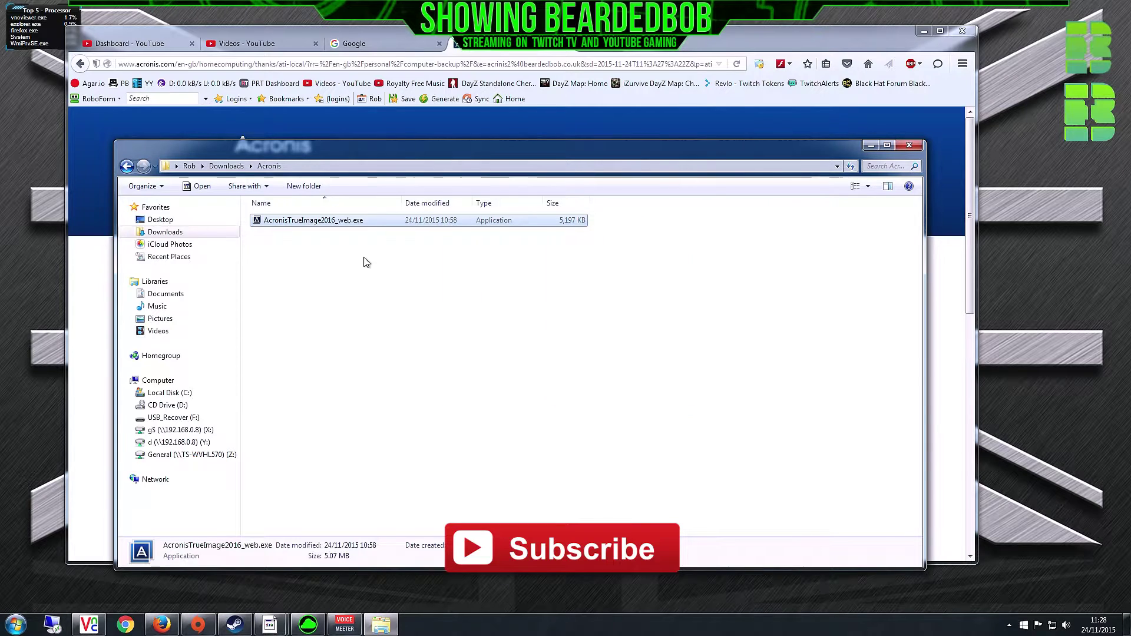
right_click(300, 227)
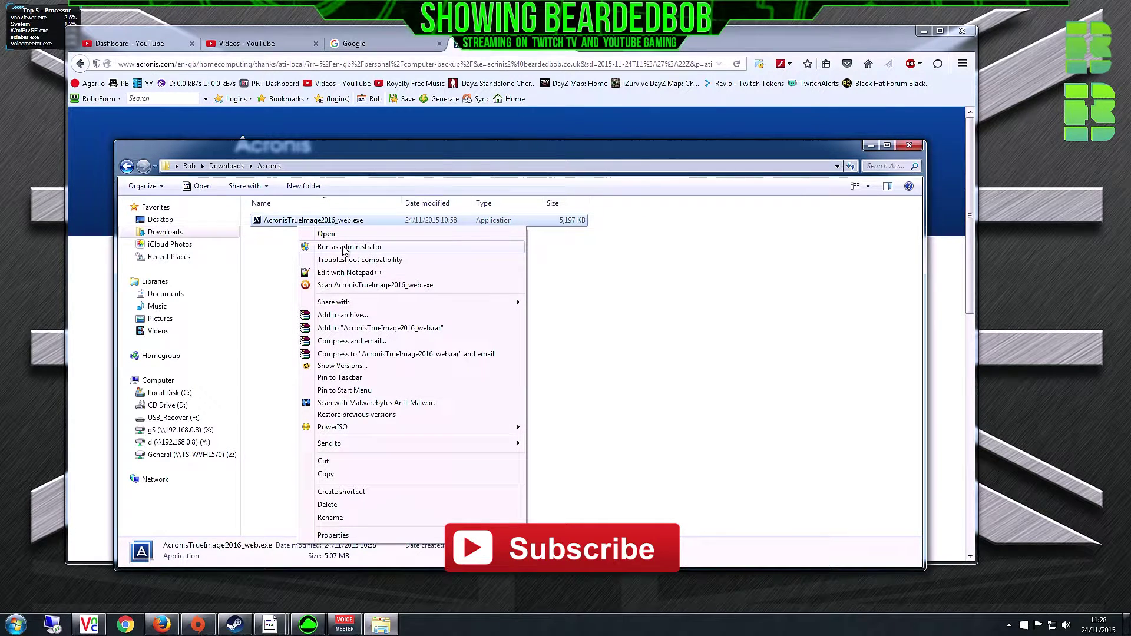
left_click(327, 234)
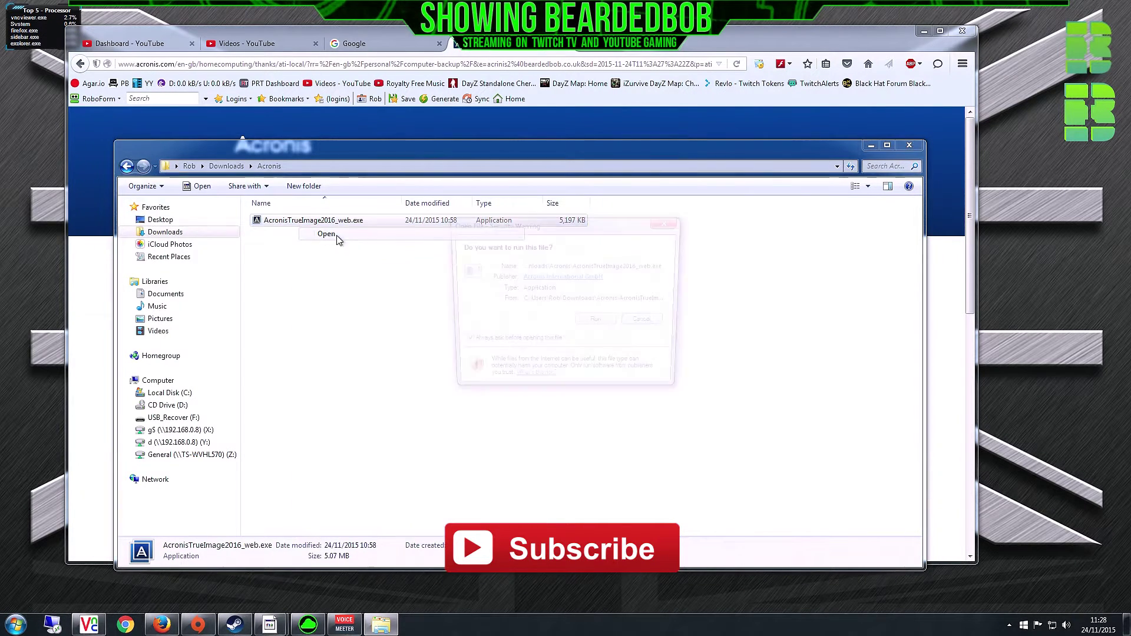
left_click(597, 327)
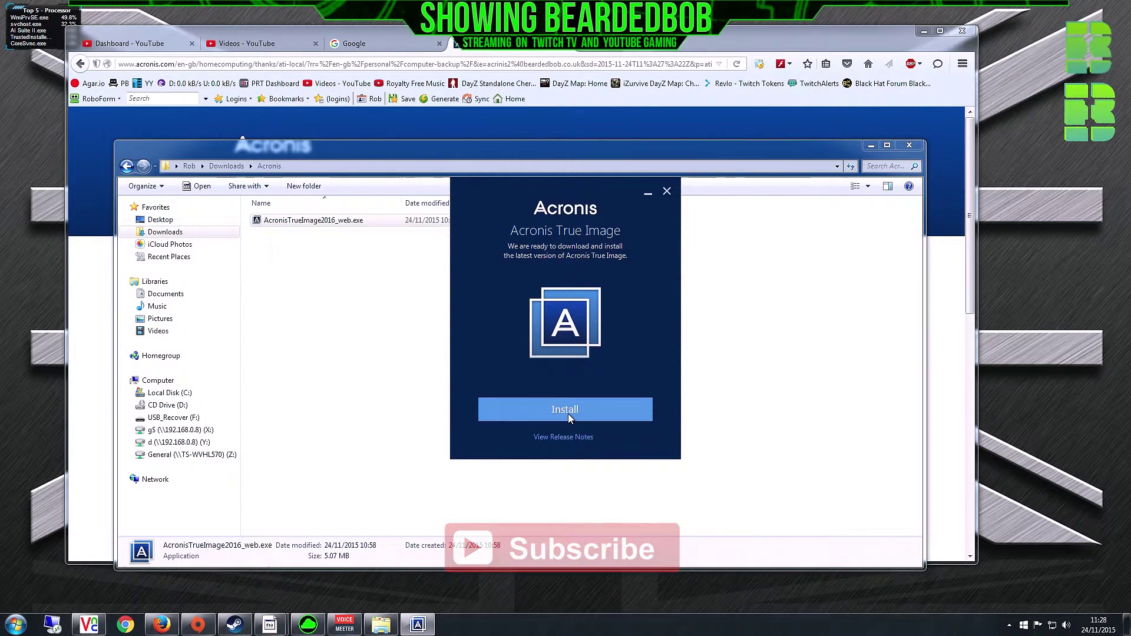
- Install Acronis True Image 2016, launch it, and accept the license agreement
left_click(569, 414)
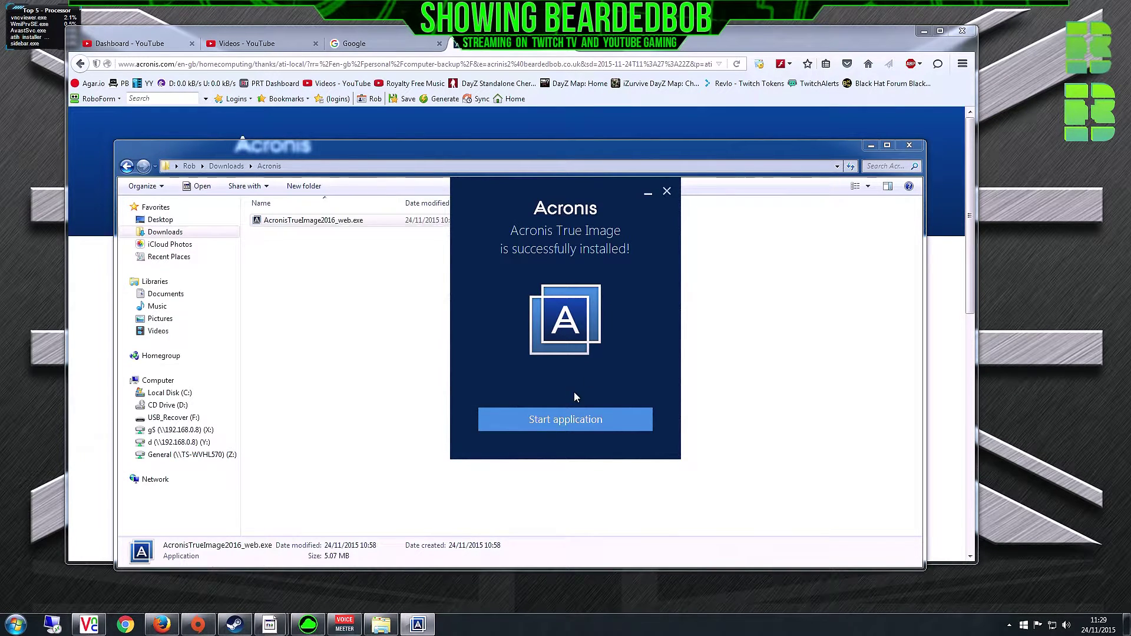
left_click(575, 423)
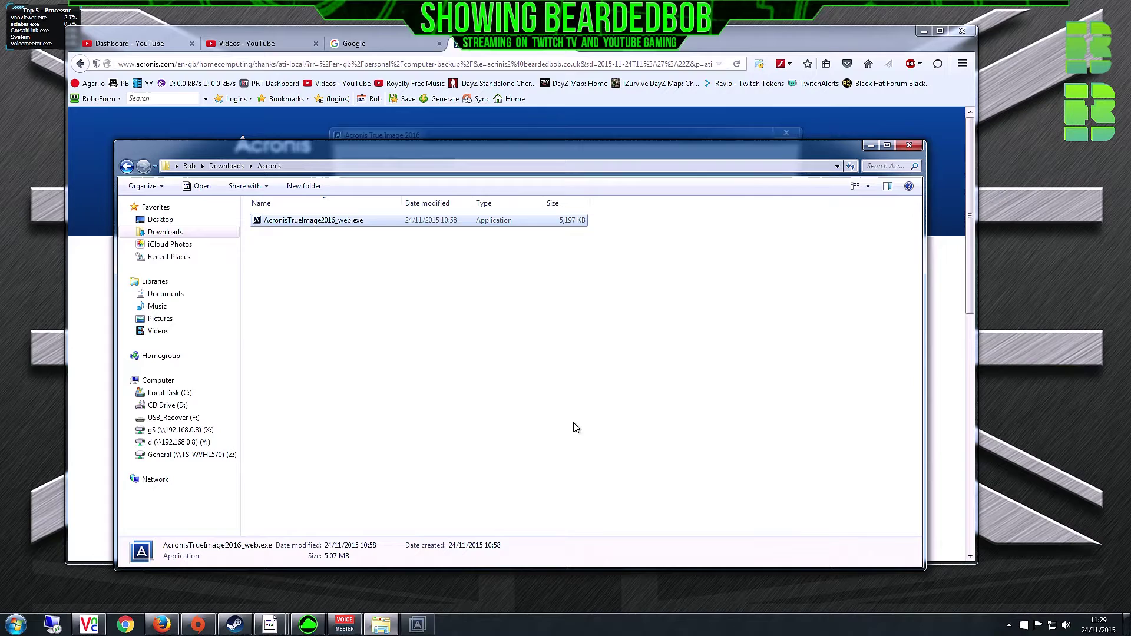
left_click(619, 131)
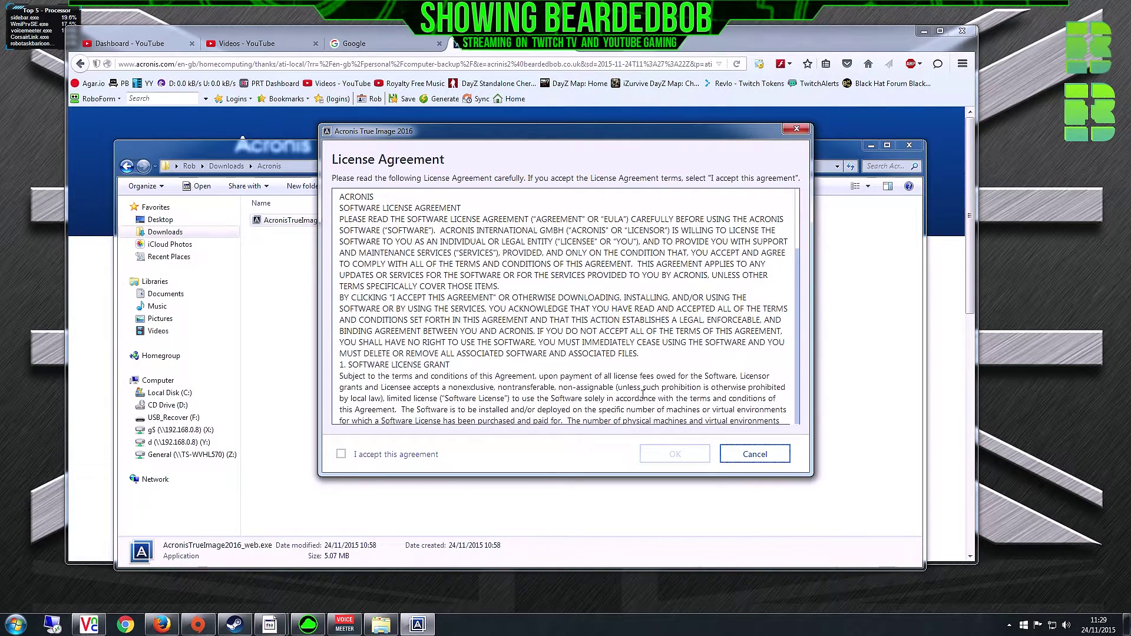
left_click(412, 455)
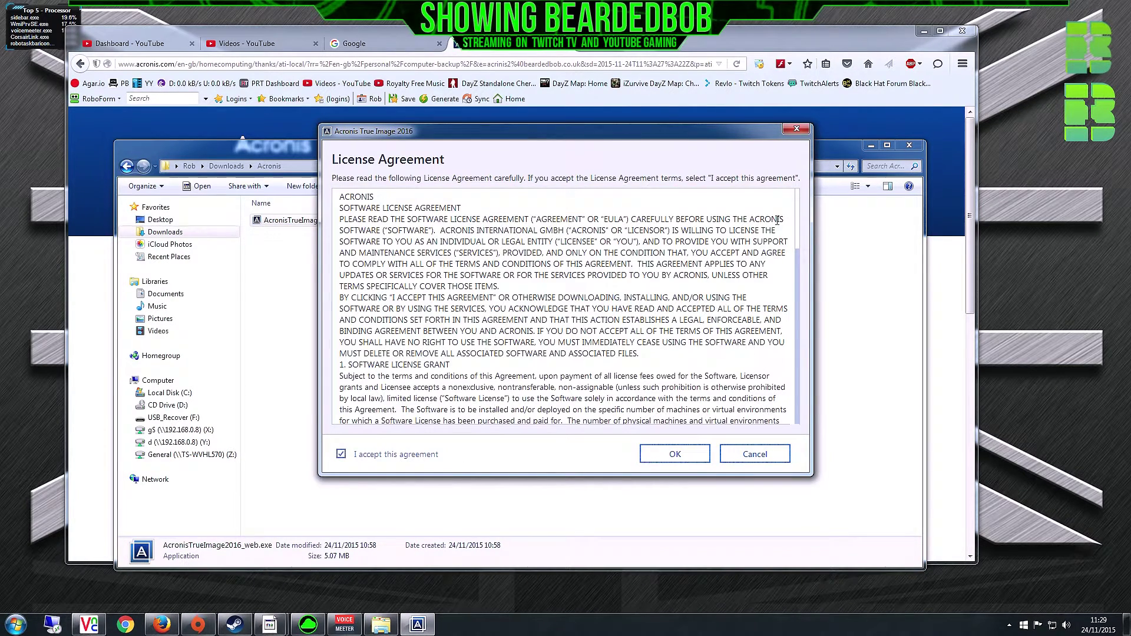
scroll(778, 220, "down", 15)
left_click(675, 454)
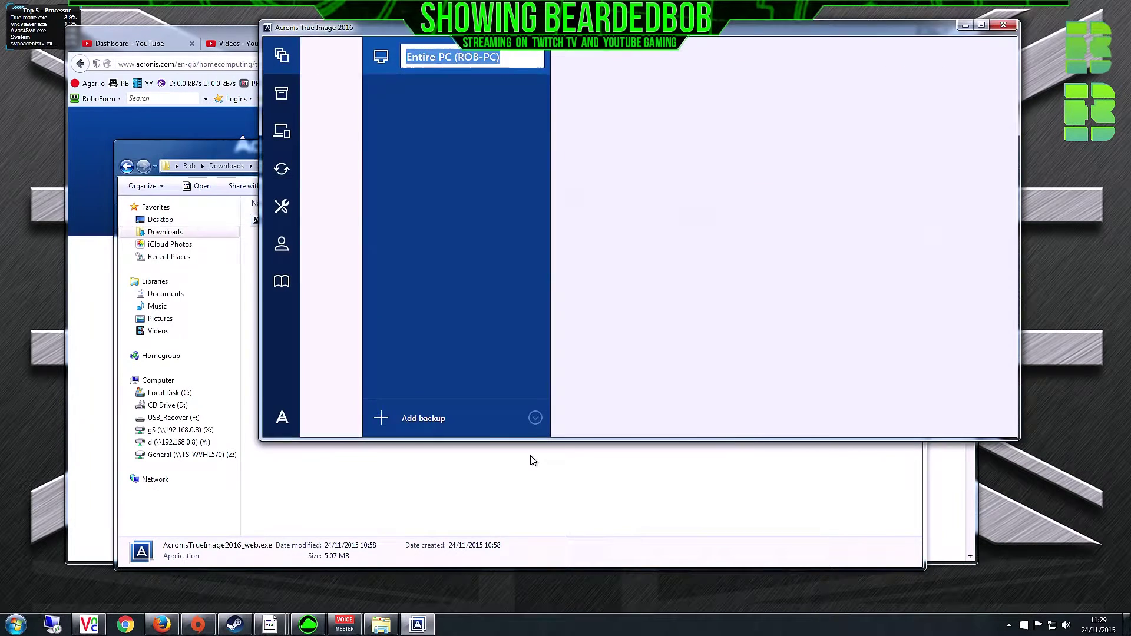
- Choose Entire PC as the backup source and open the backup destination list
left_click_drag(676, 31, 604, 104)
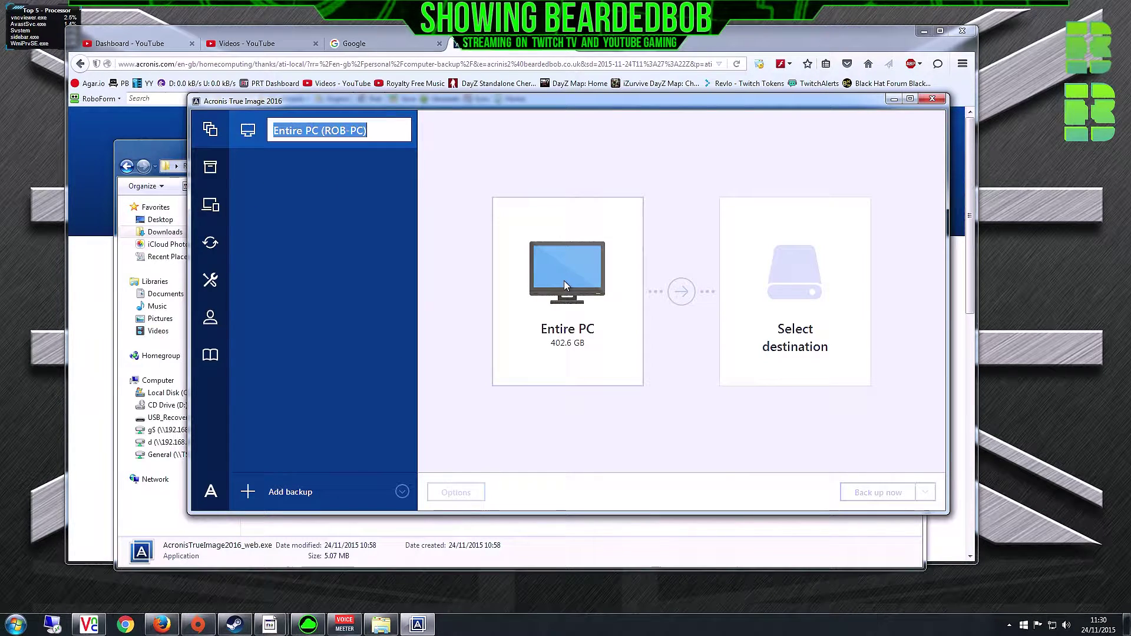
left_click(218, 175)
left_click(214, 133)
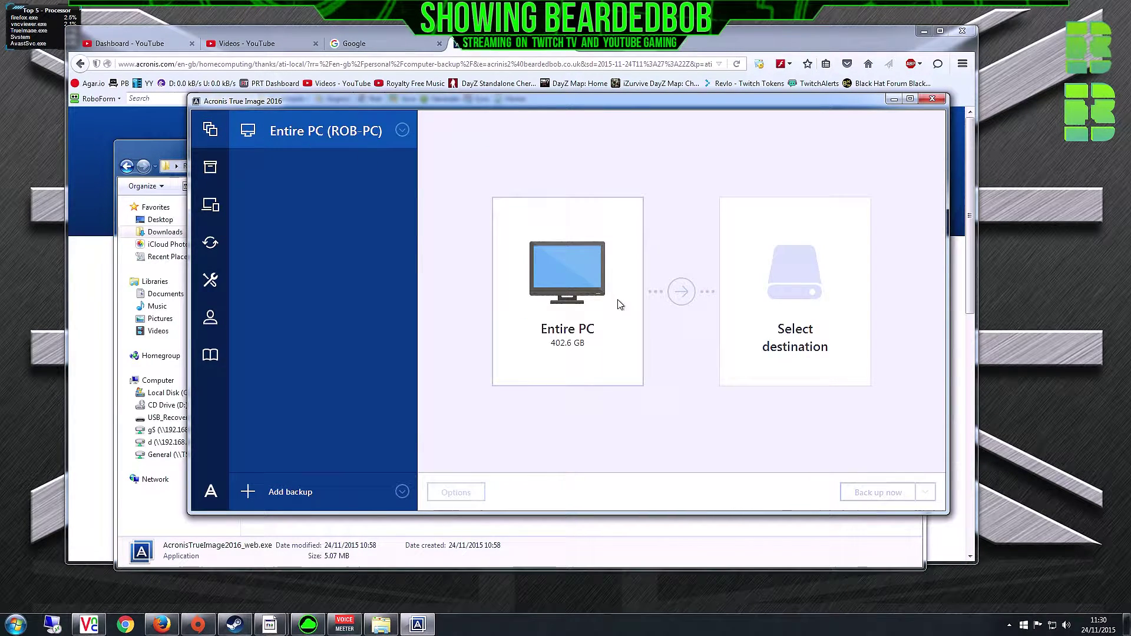
left_click(601, 305)
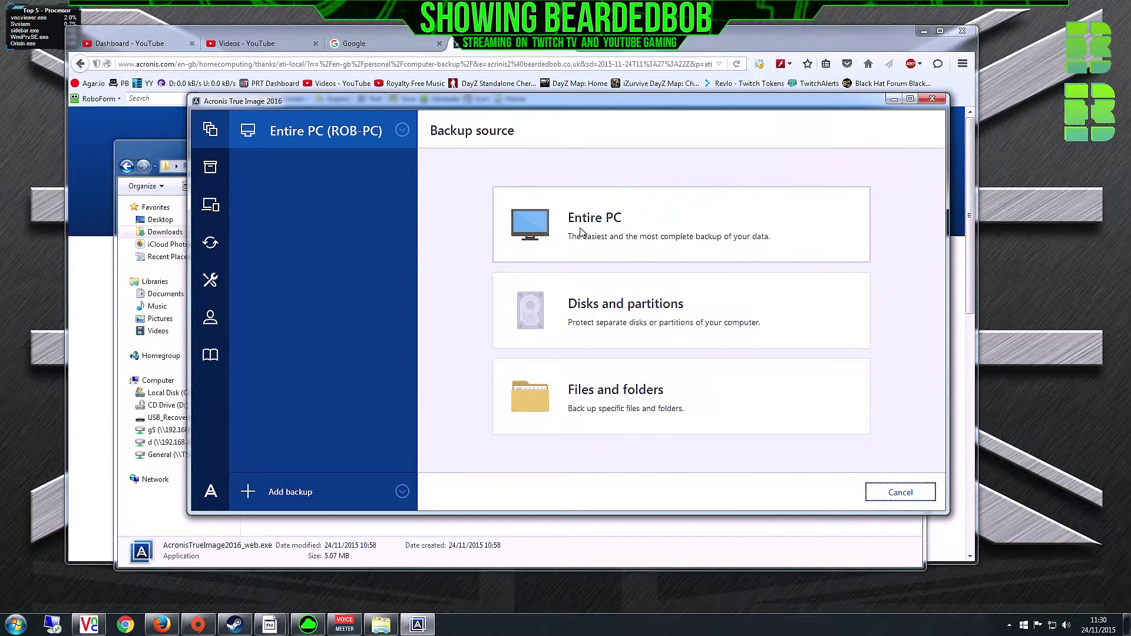
left_click(580, 230)
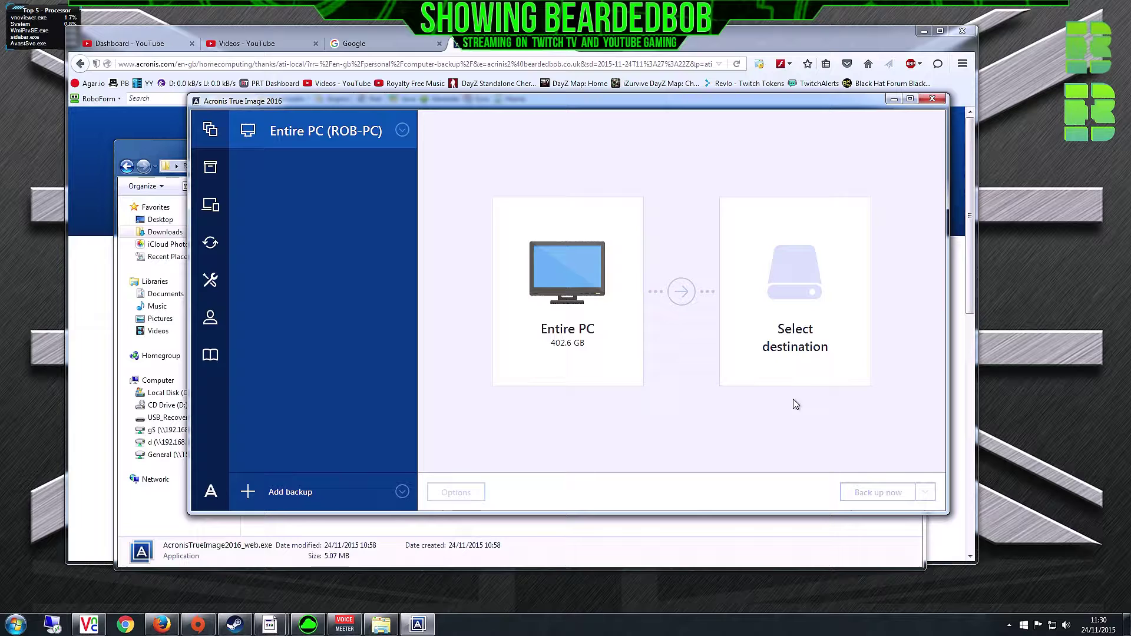
left_click(800, 296)
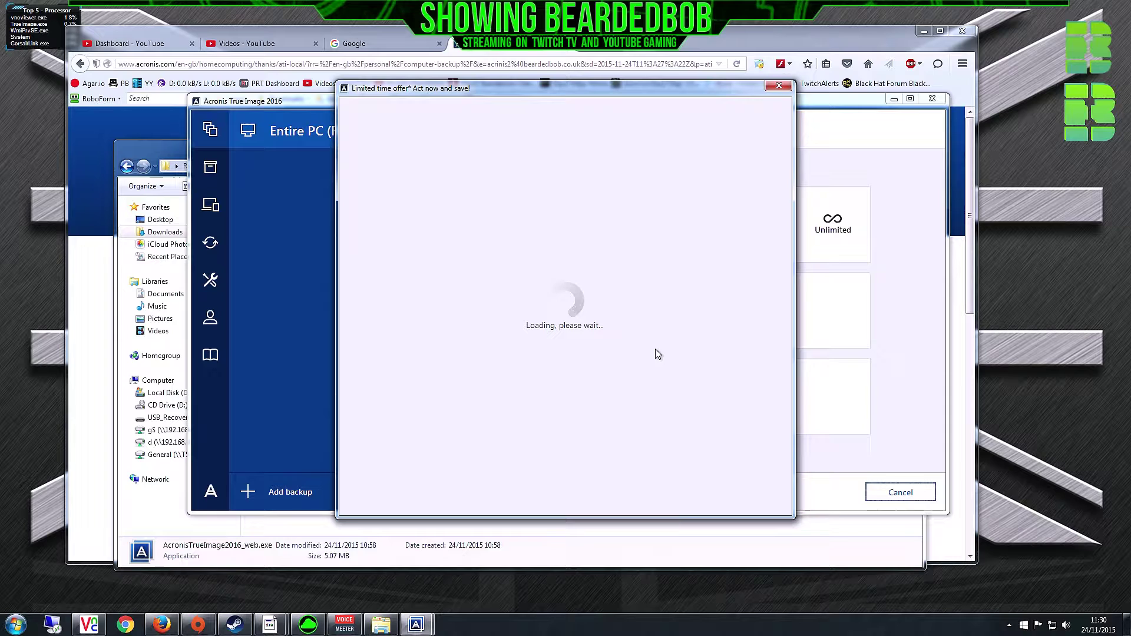
- Close the offer, then try the Browse and USB_Recover (F:) destinations, cancelling both
left_click(780, 88)
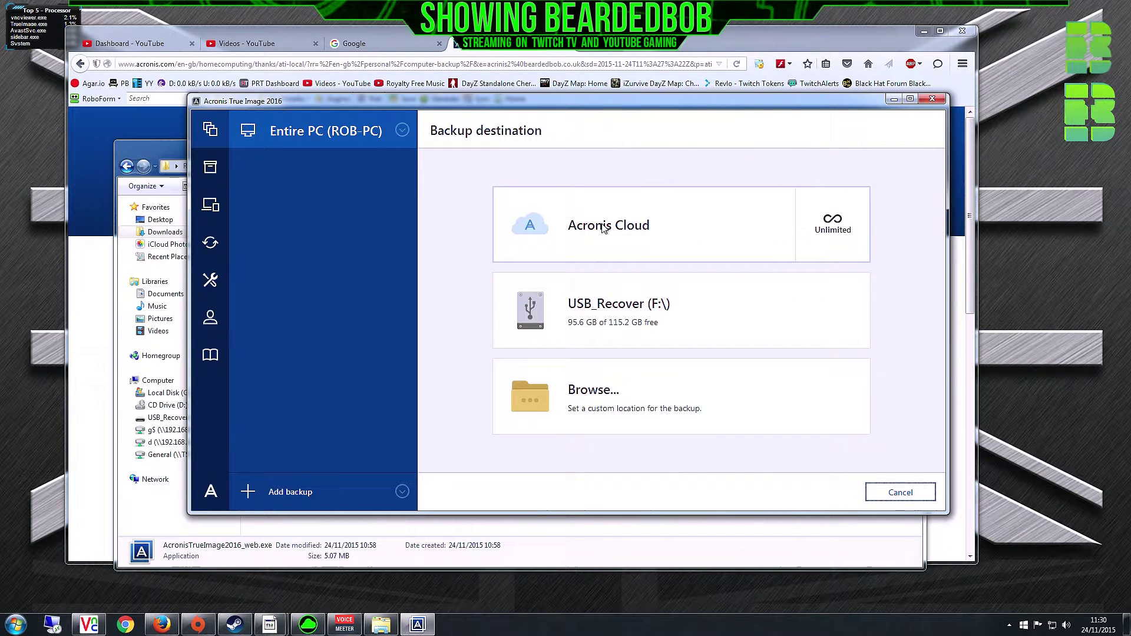
left_click(583, 406)
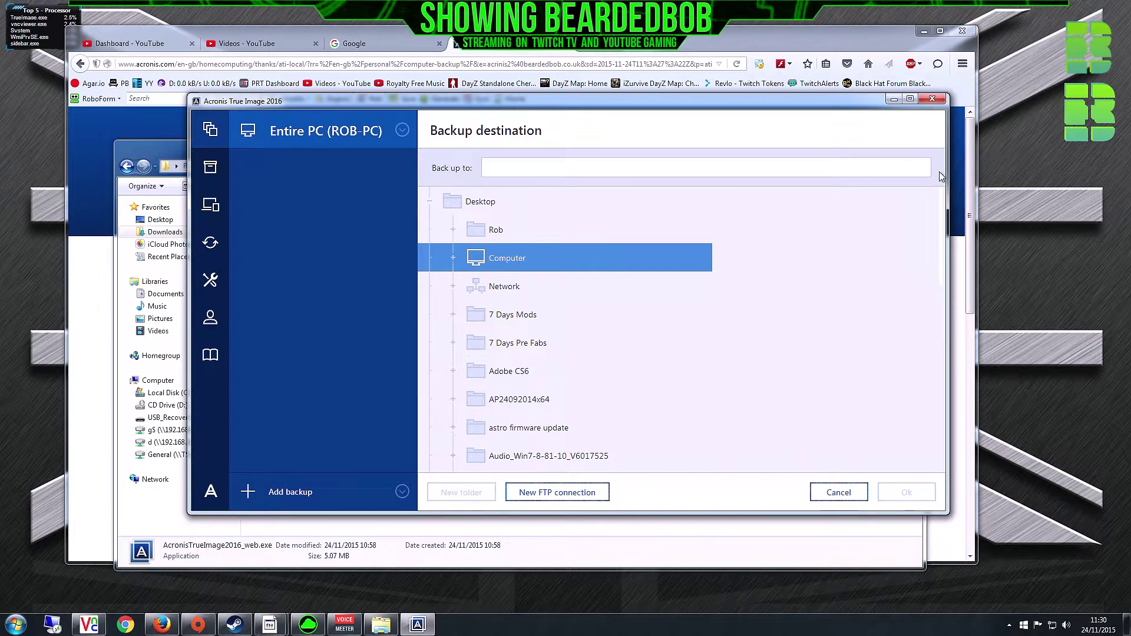
left_click_drag(942, 223, 913, 147)
left_click(838, 493)
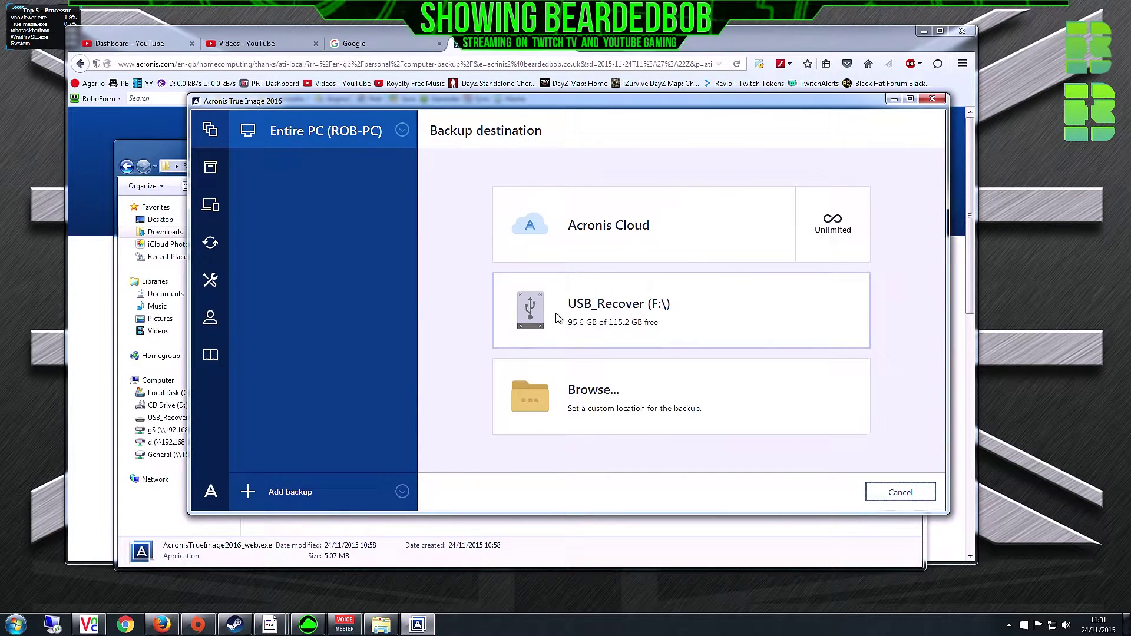
left_click(672, 318)
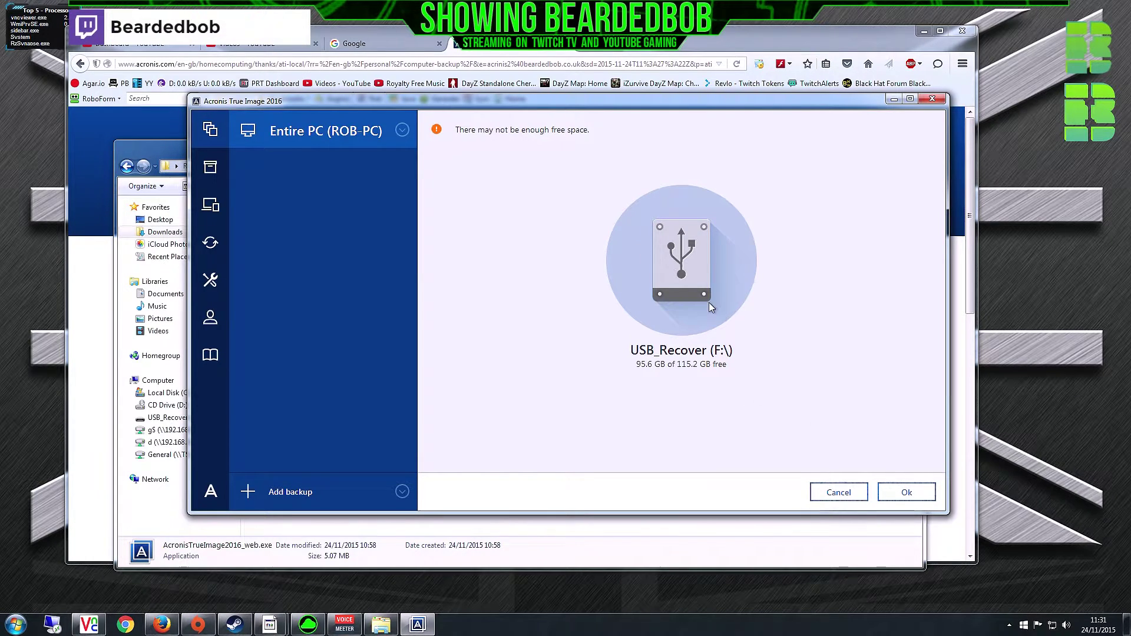
left_click(839, 492)
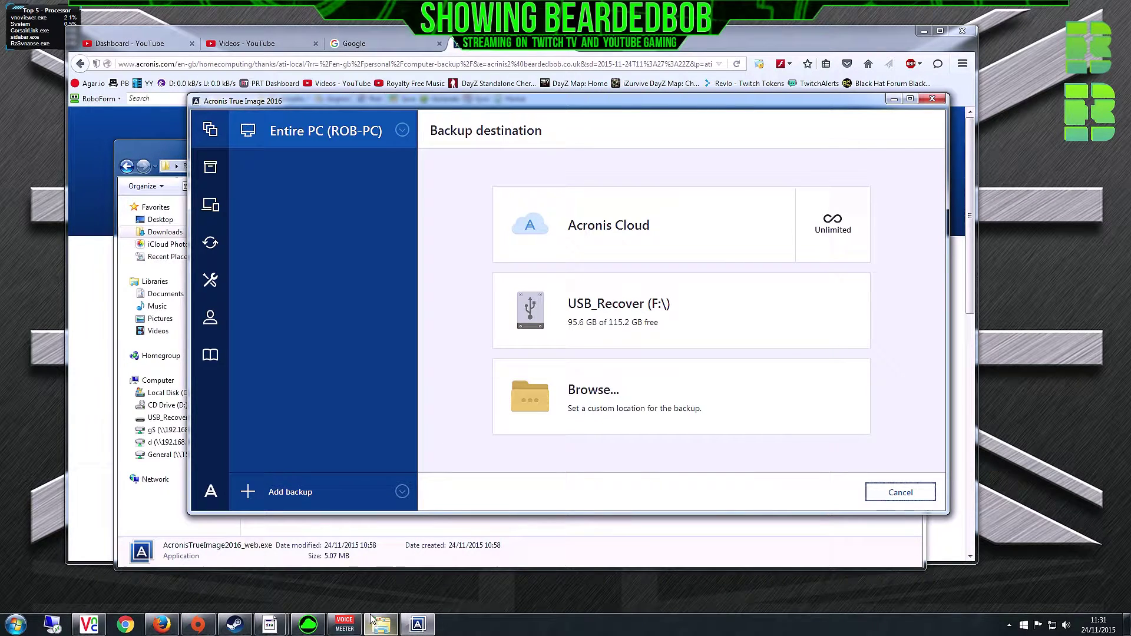
- Open USB_Recover (F:) in Explorer and select Razer_Blade_C_Drive001.v2i
left_click(164, 418)
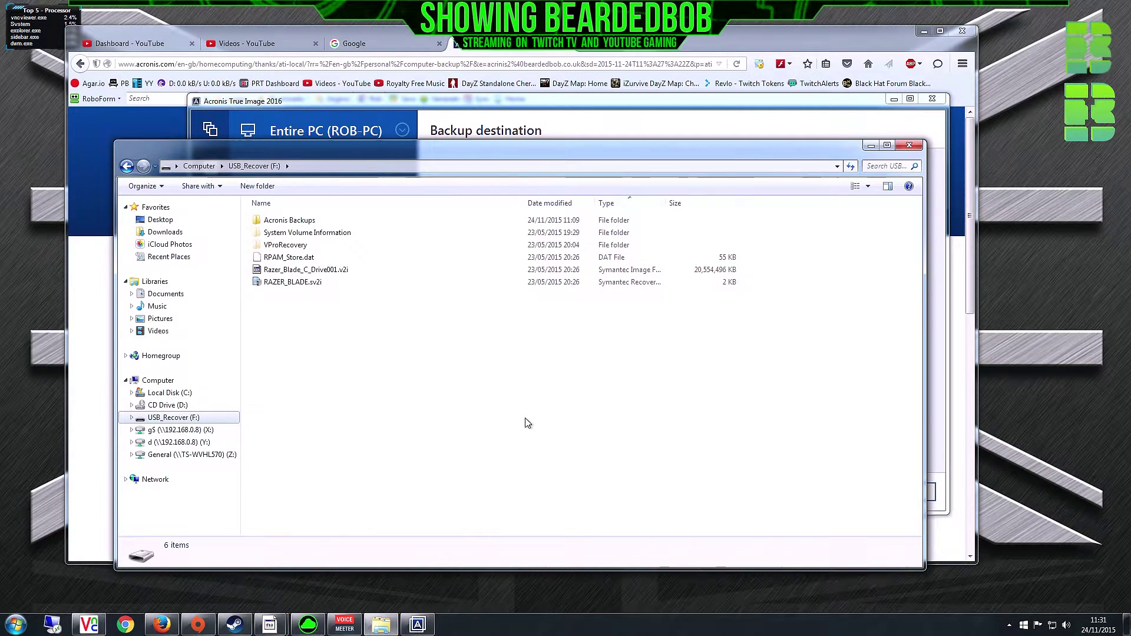
left_click(293, 269)
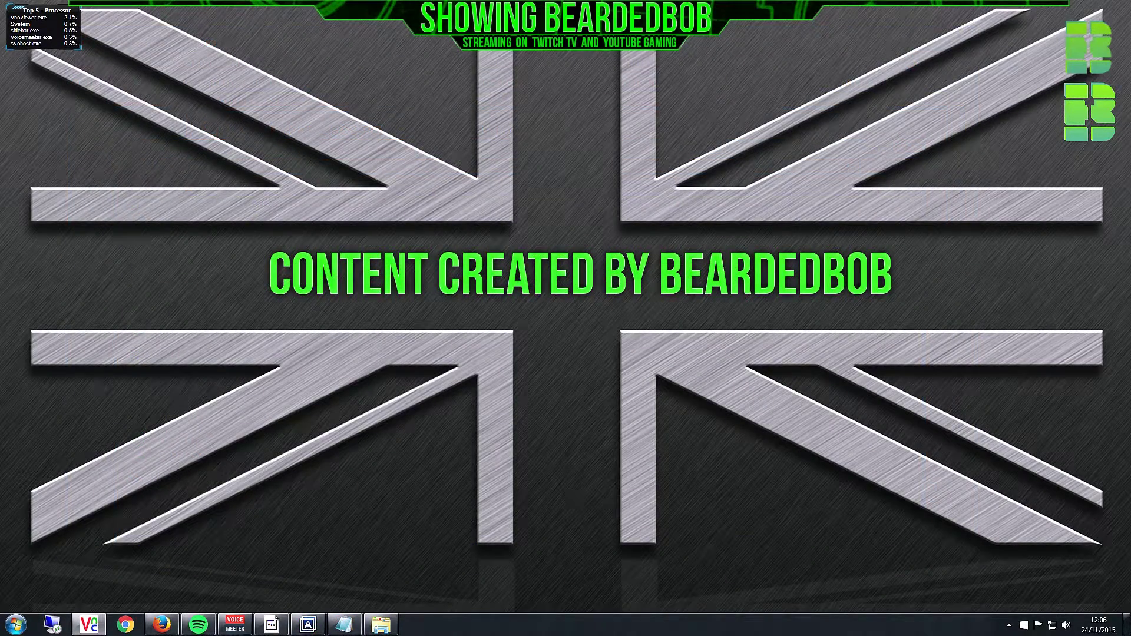
- Bring Acronis True Image 2016 back to the front on its Tools page
left_click(308, 625)
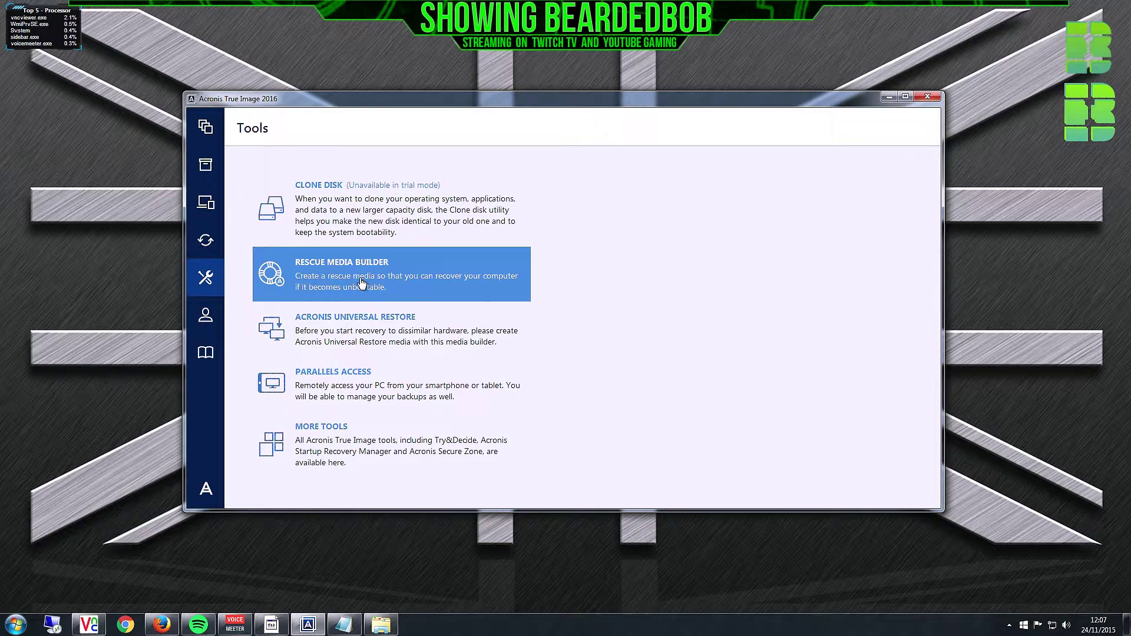
left_click(362, 284)
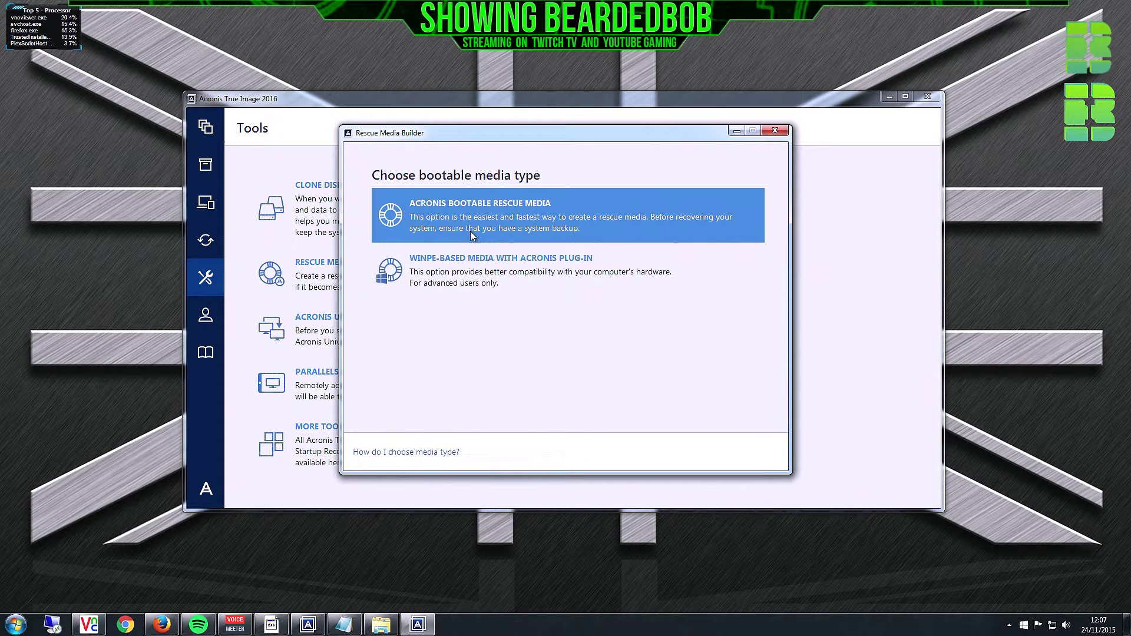
left_click(443, 219)
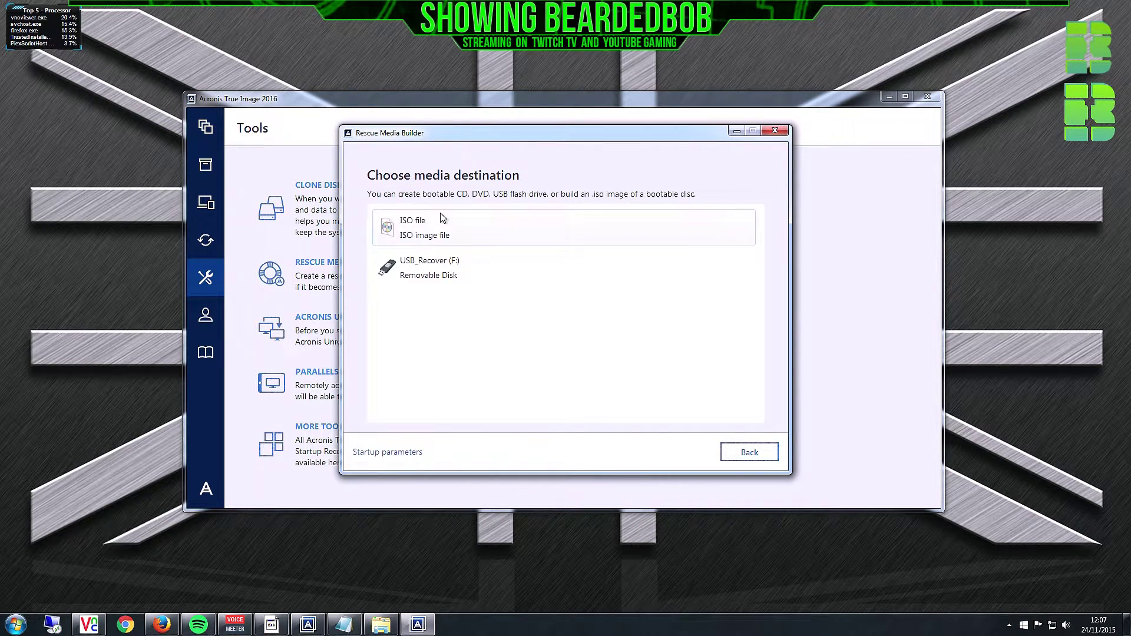
left_click(444, 279)
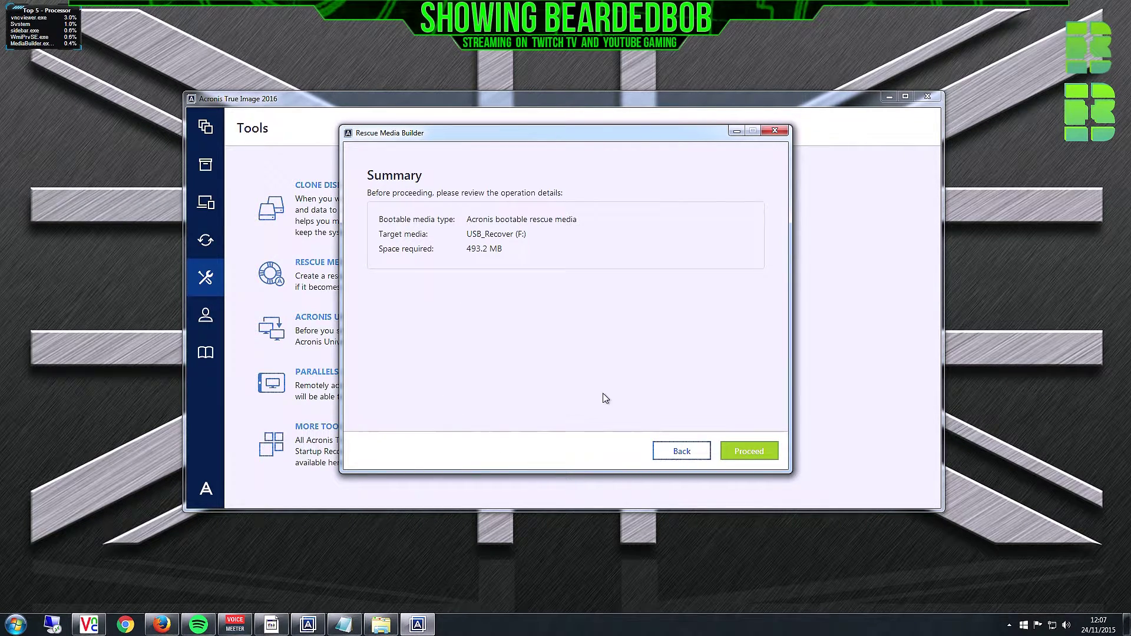
left_click(681, 452)
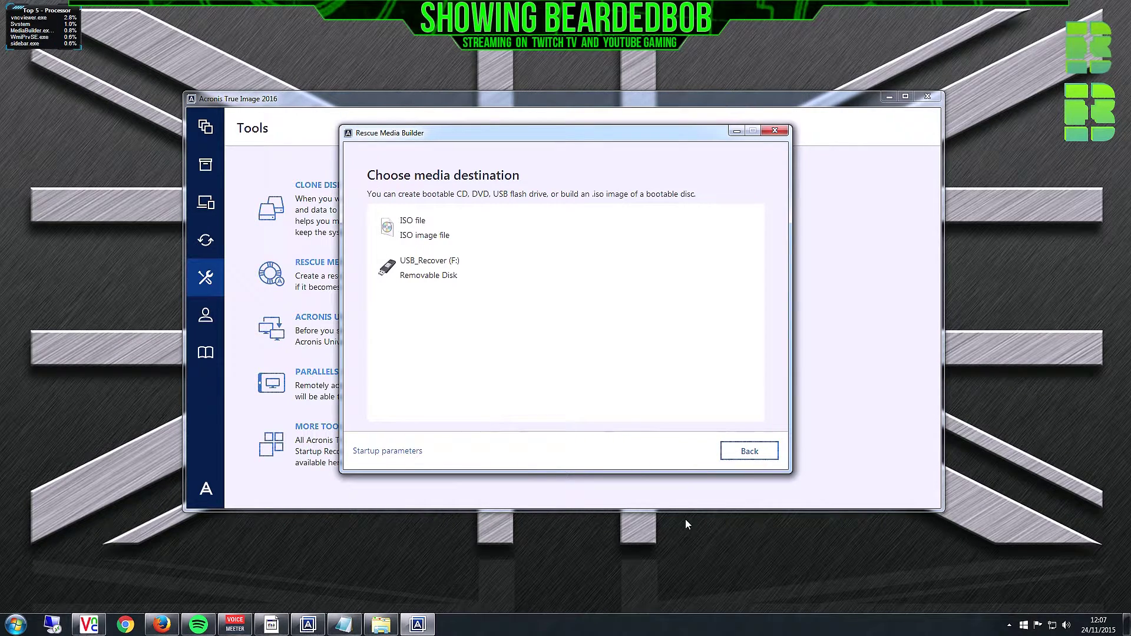
left_click(775, 129)
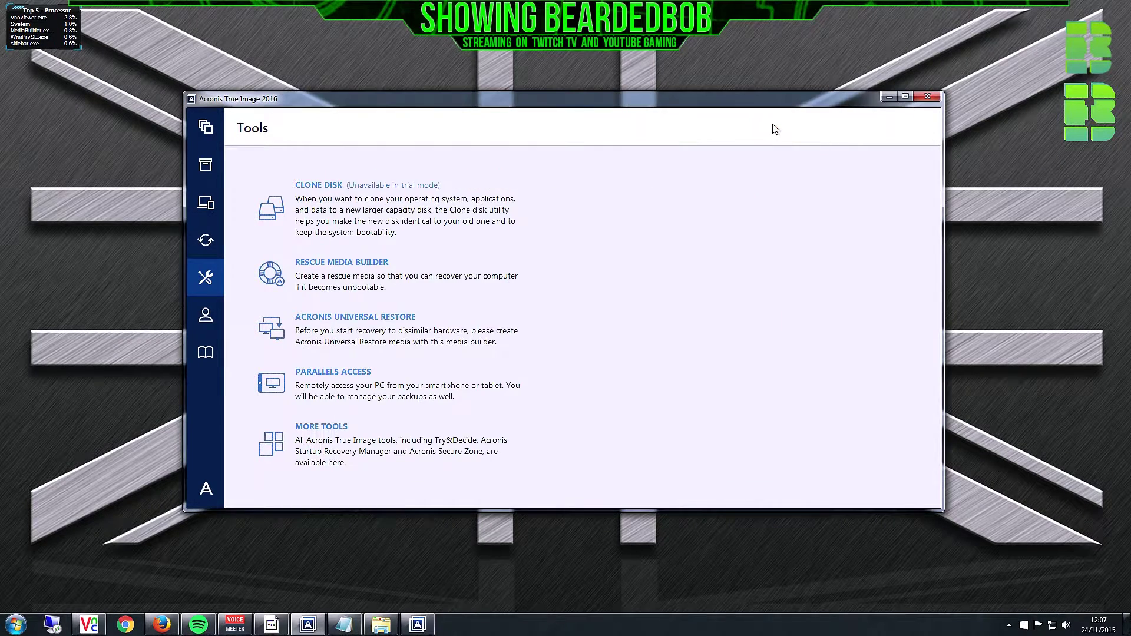
left_click(417, 624)
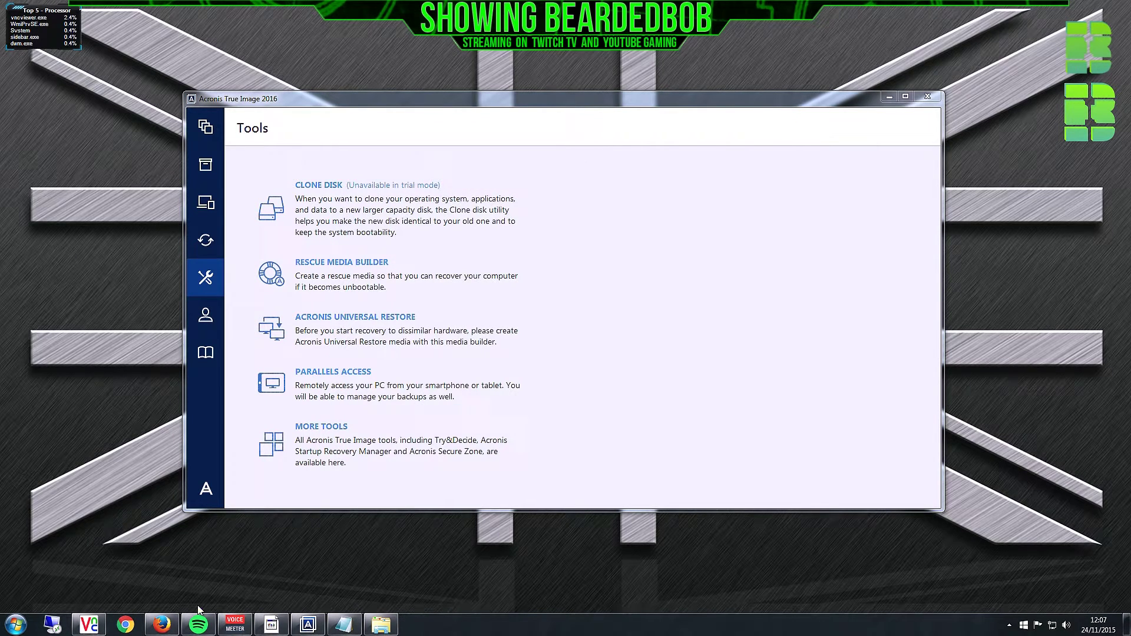
- Launch rufus-2.5.exe from the Downloads > Acronis folder, answering the security warning
left_click(392, 628)
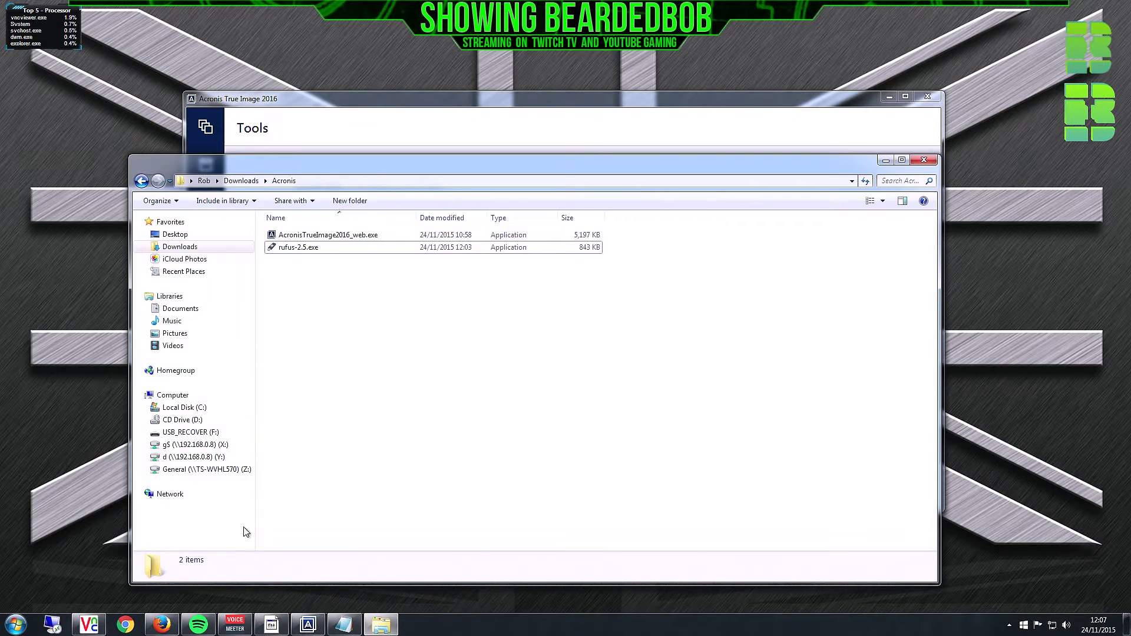
double_click(301, 253)
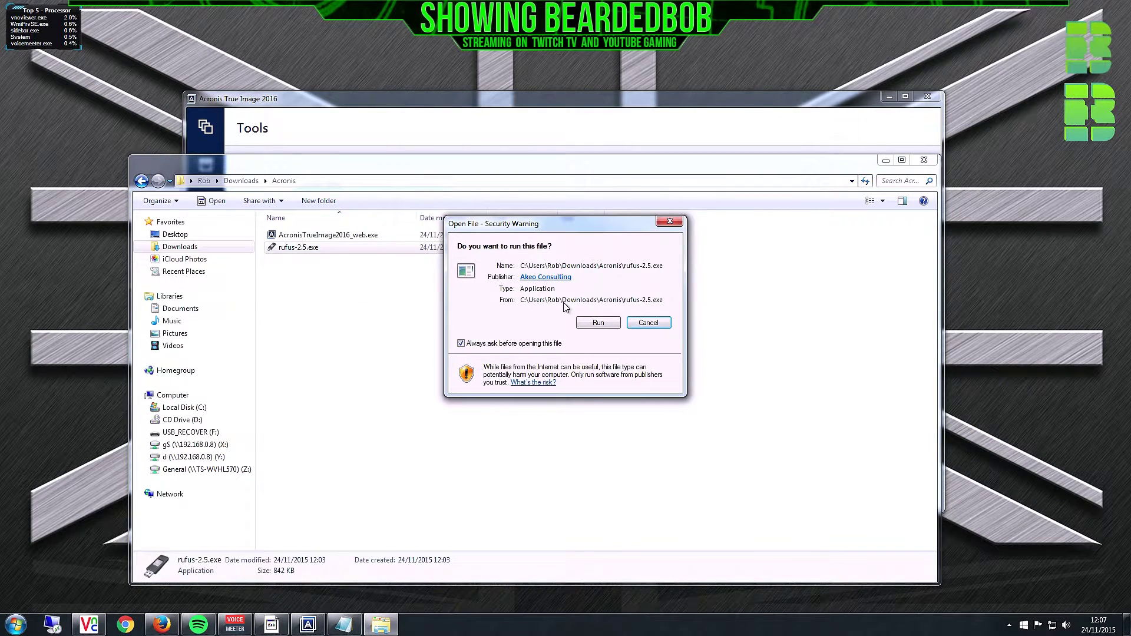
left_click(648, 322)
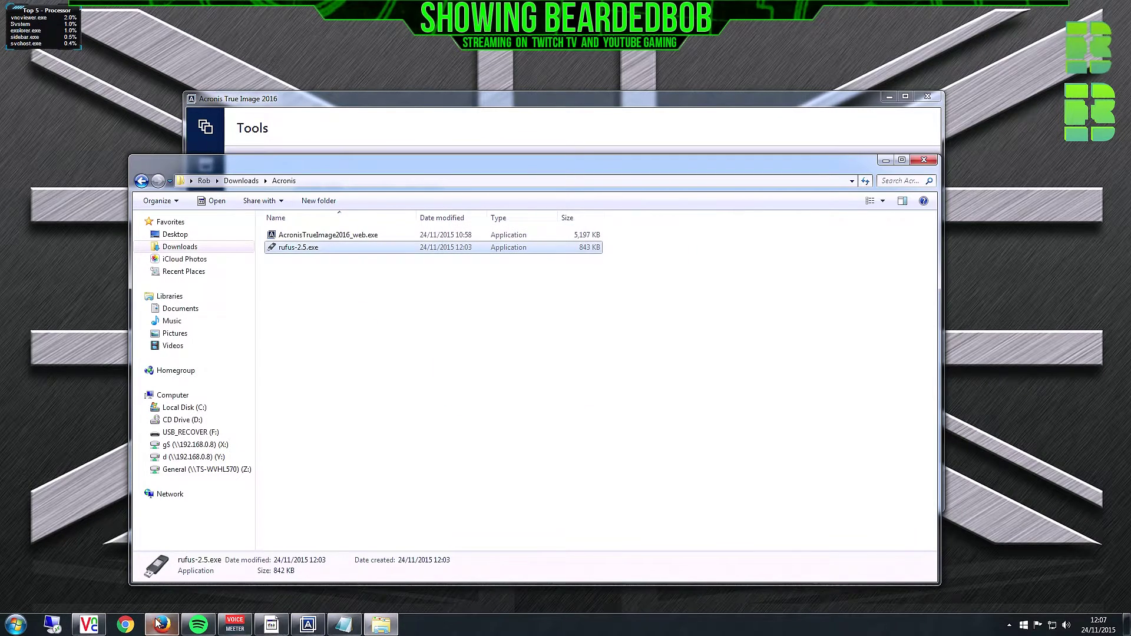
- Copy the Rufus 2.5 download link address from the web page and minimise Firefox
left_click(162, 624)
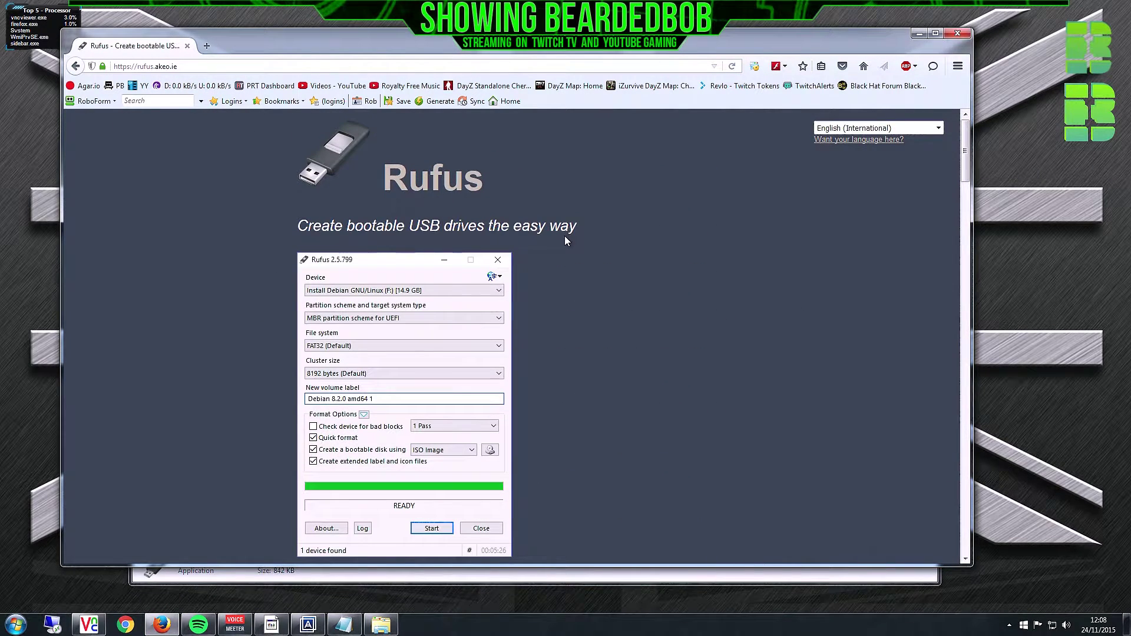
scroll(560, 312, "down", 1)
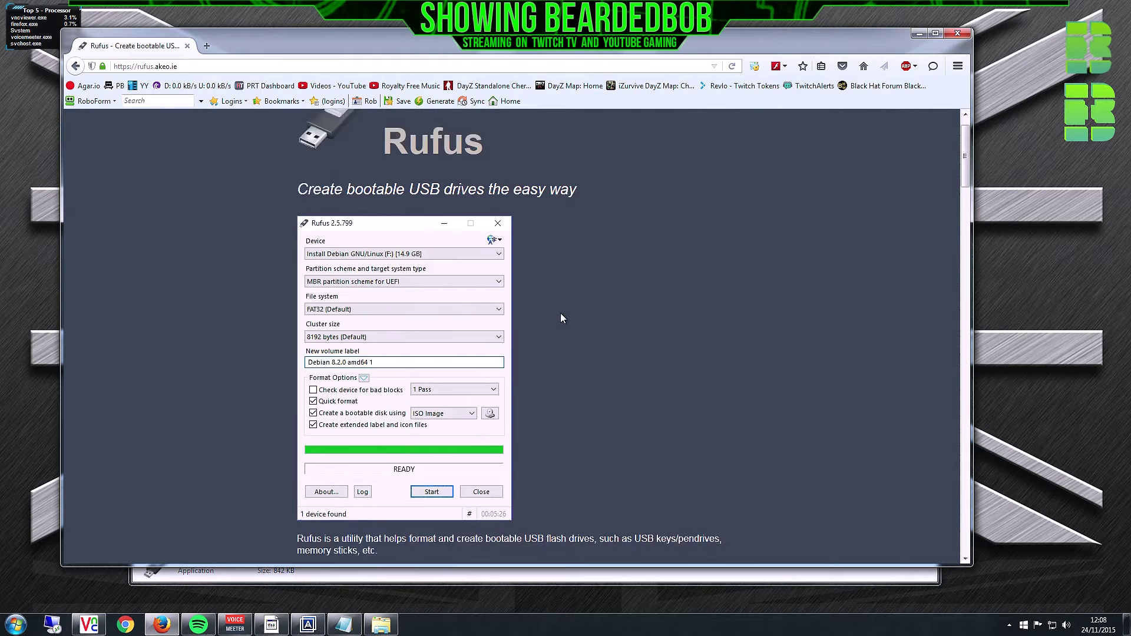
scroll(561, 313, "down", 3)
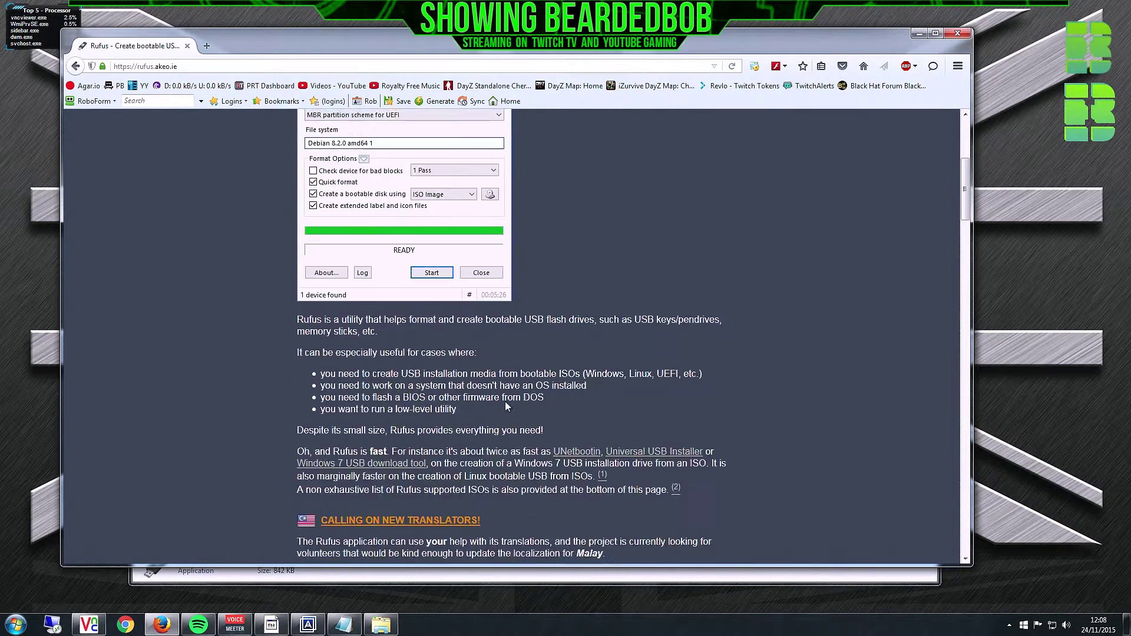
scroll(506, 405, "down", 10)
scroll(343, 332, "up", 2)
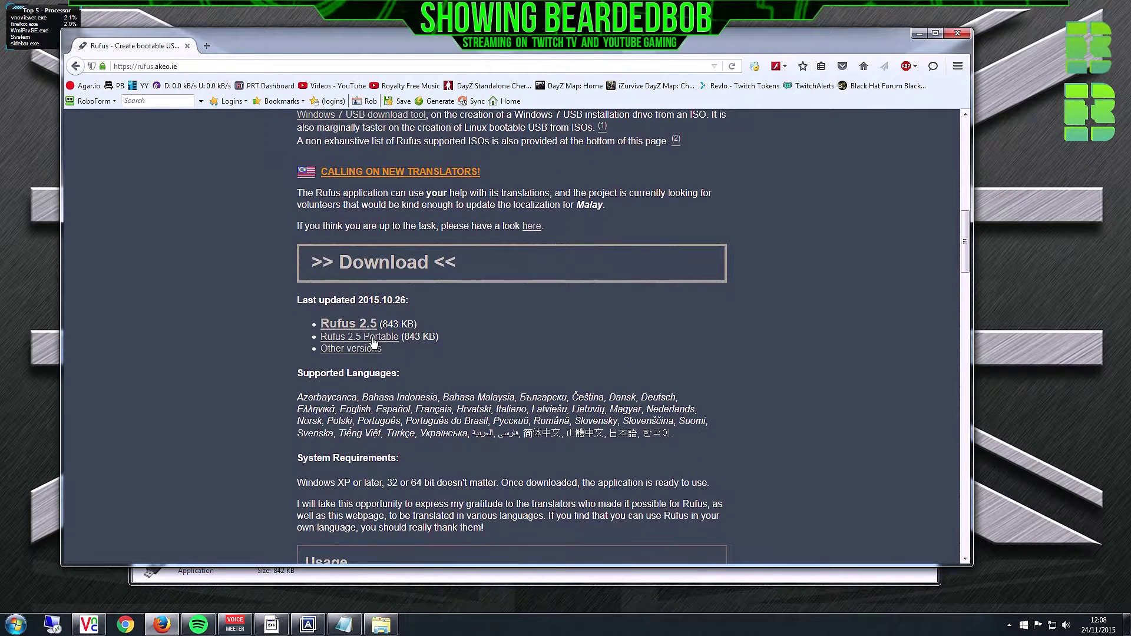
right_click(343, 332)
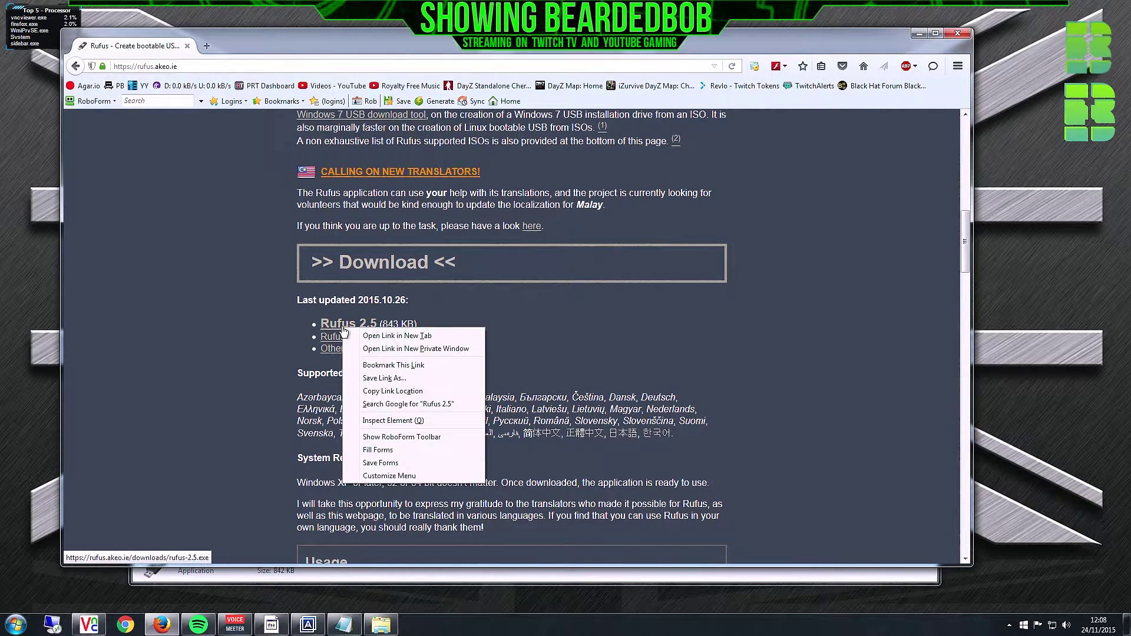
left_click(383, 391)
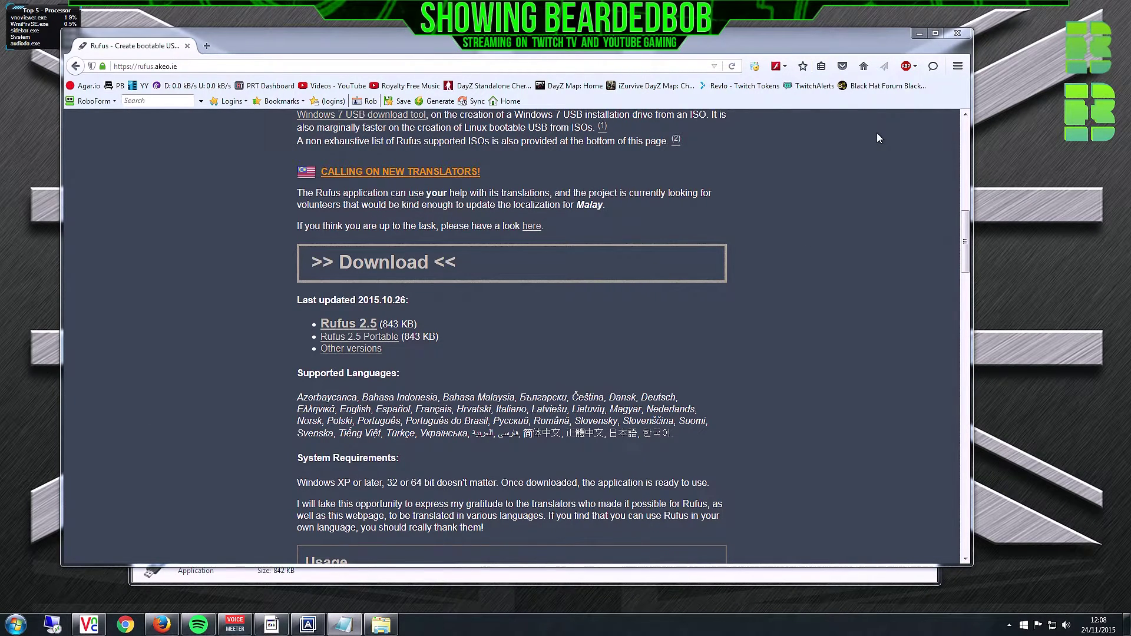
left_click(918, 35)
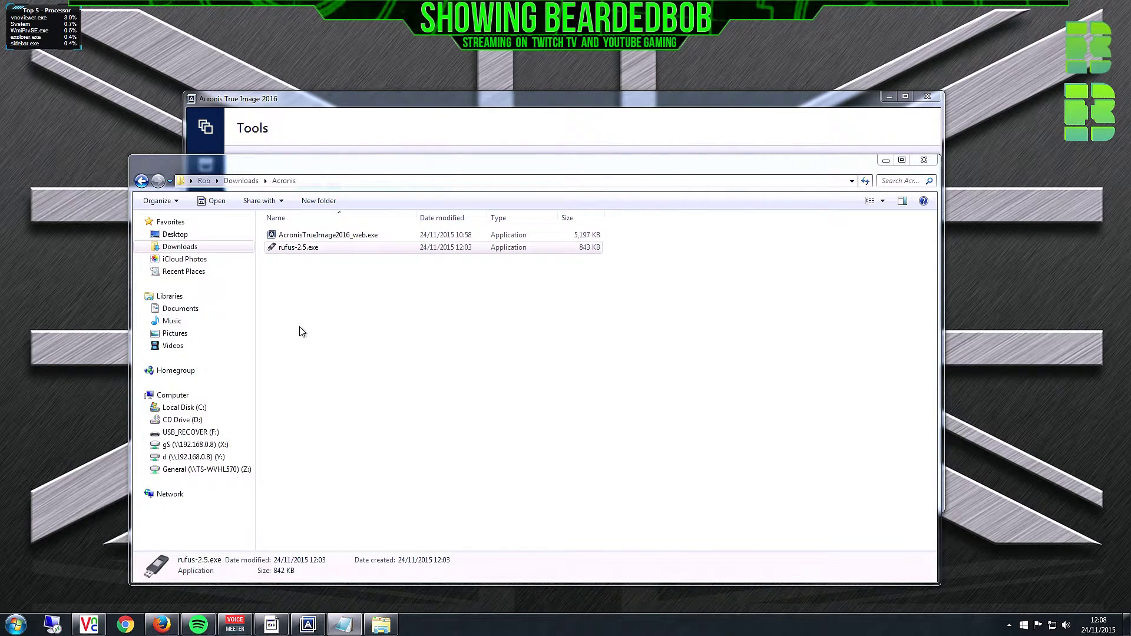
- Run rufus-2.5.exe, format USB_Recover (F:) as Large FAT32 confirming the erase, then close Rufus
double_click(299, 248)
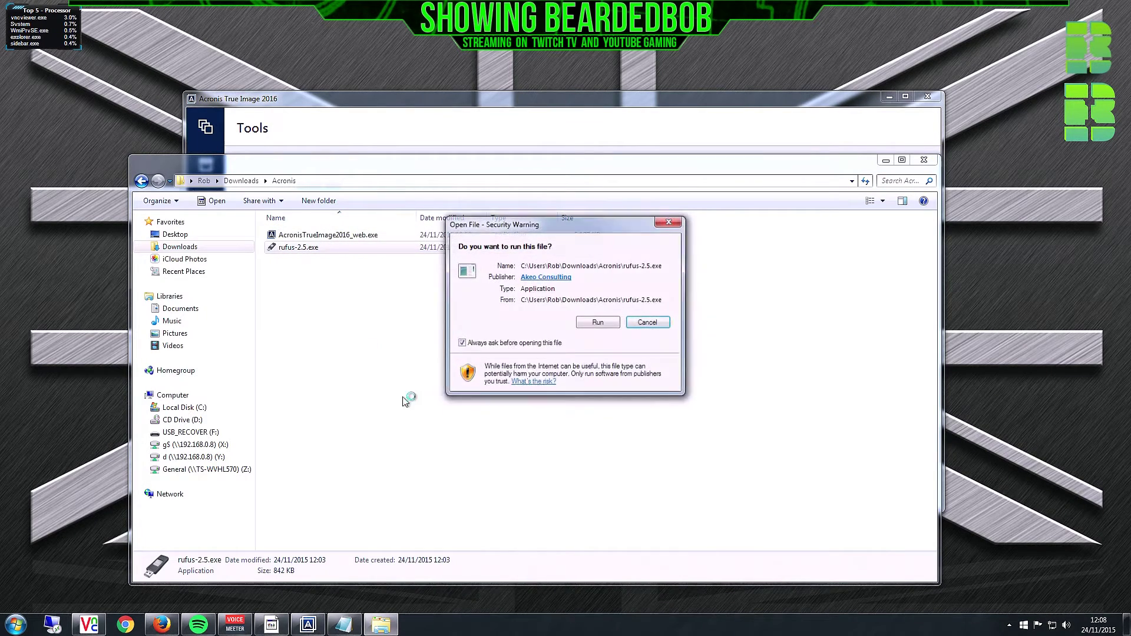
left_click(598, 323)
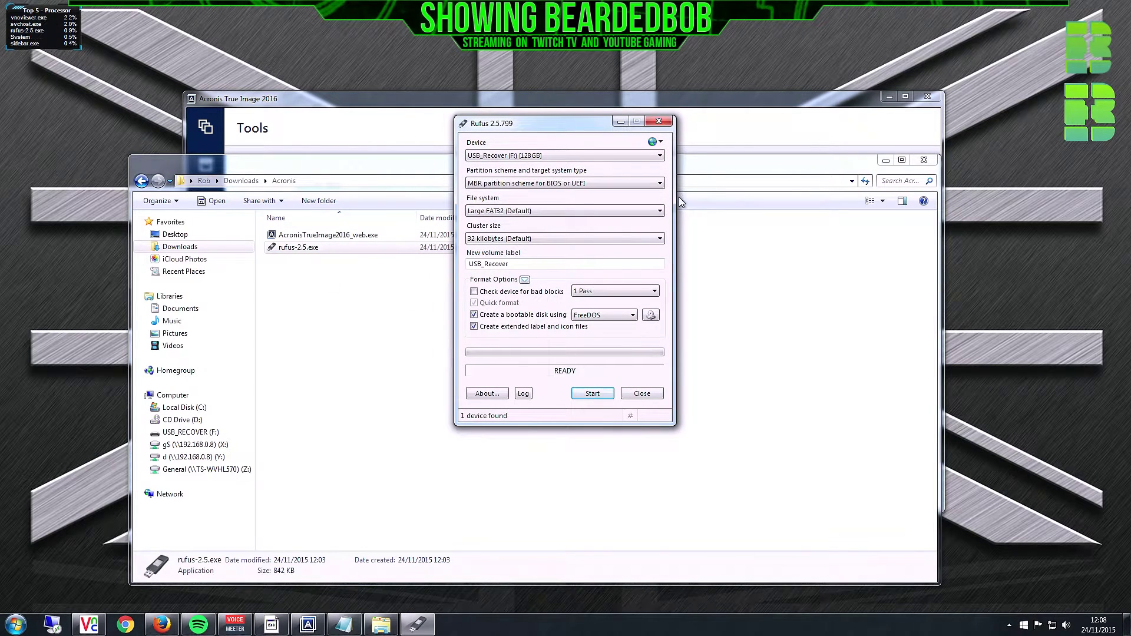
left_click(495, 155)
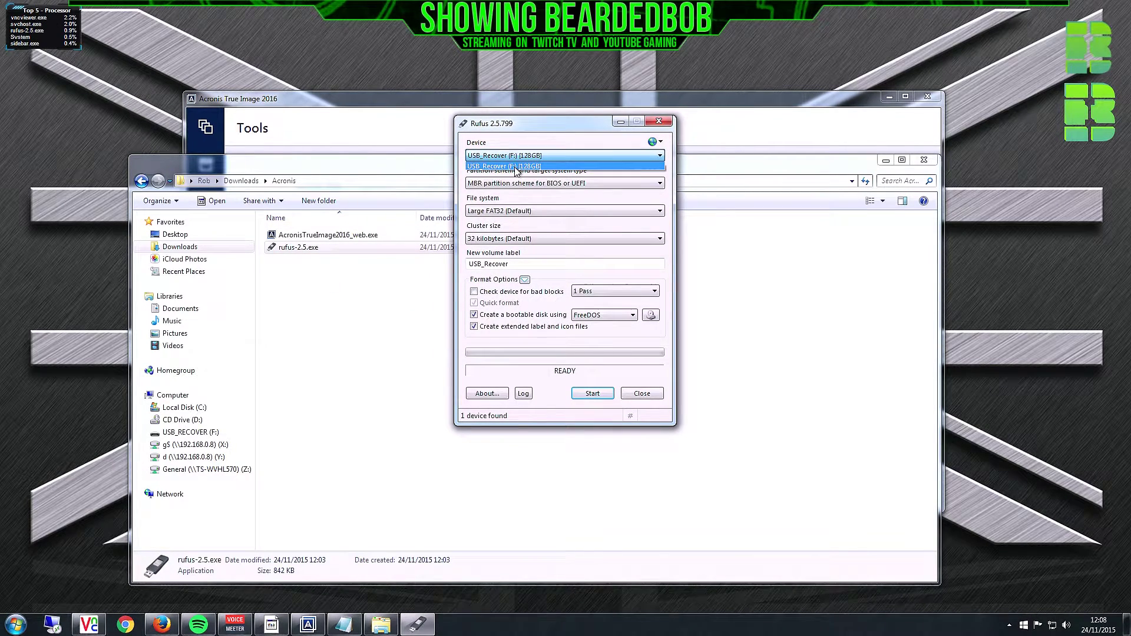
left_click(516, 167)
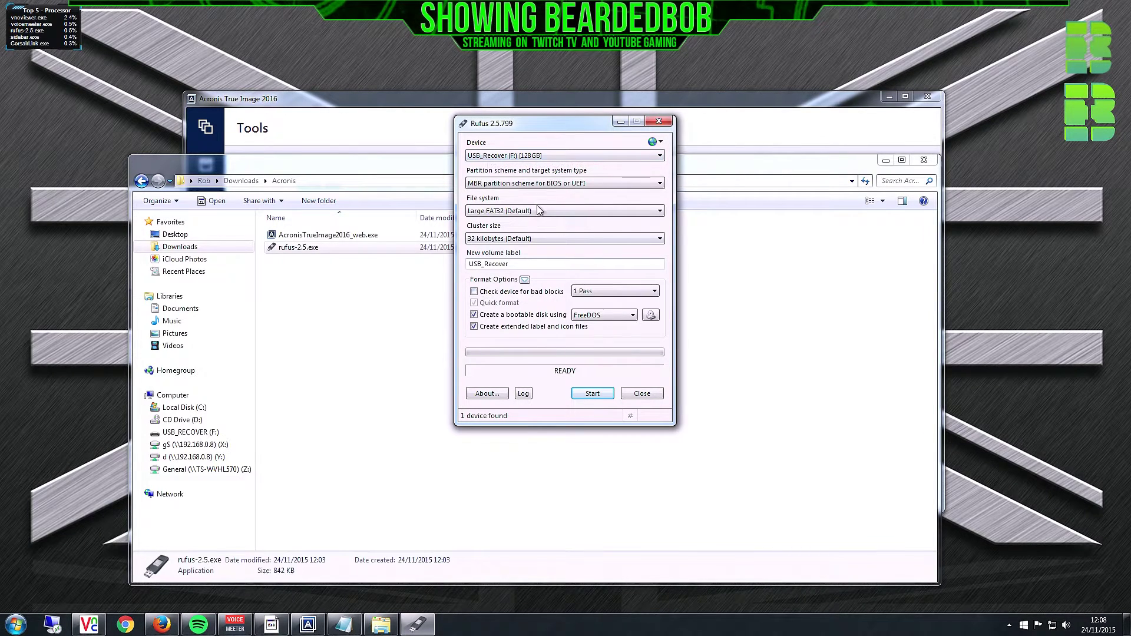
left_click(506, 213)
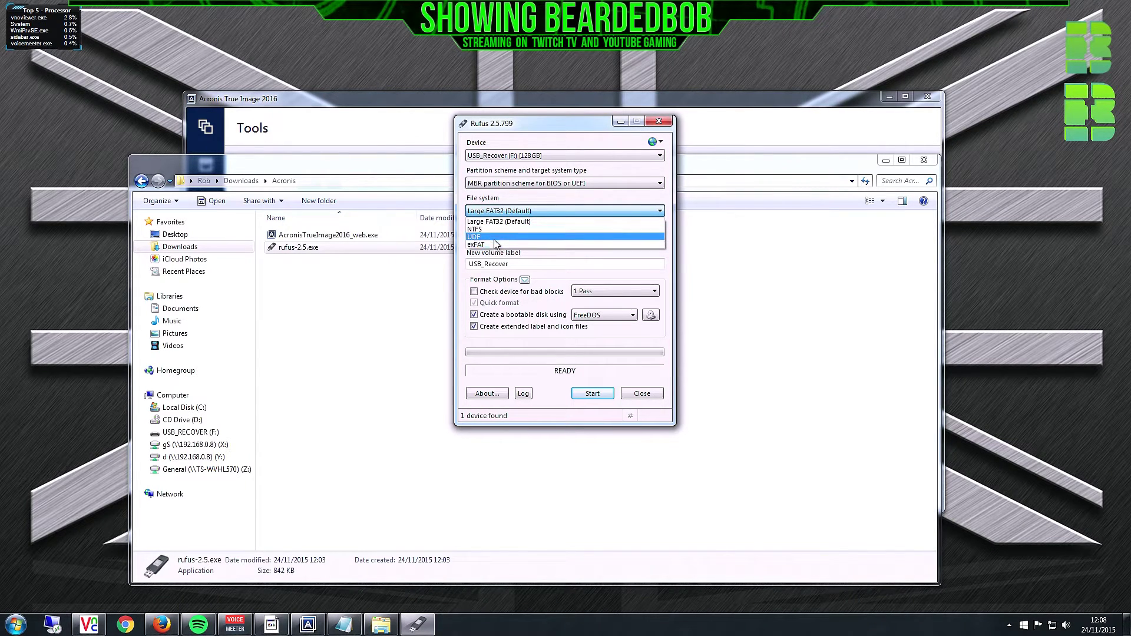
left_click(490, 223)
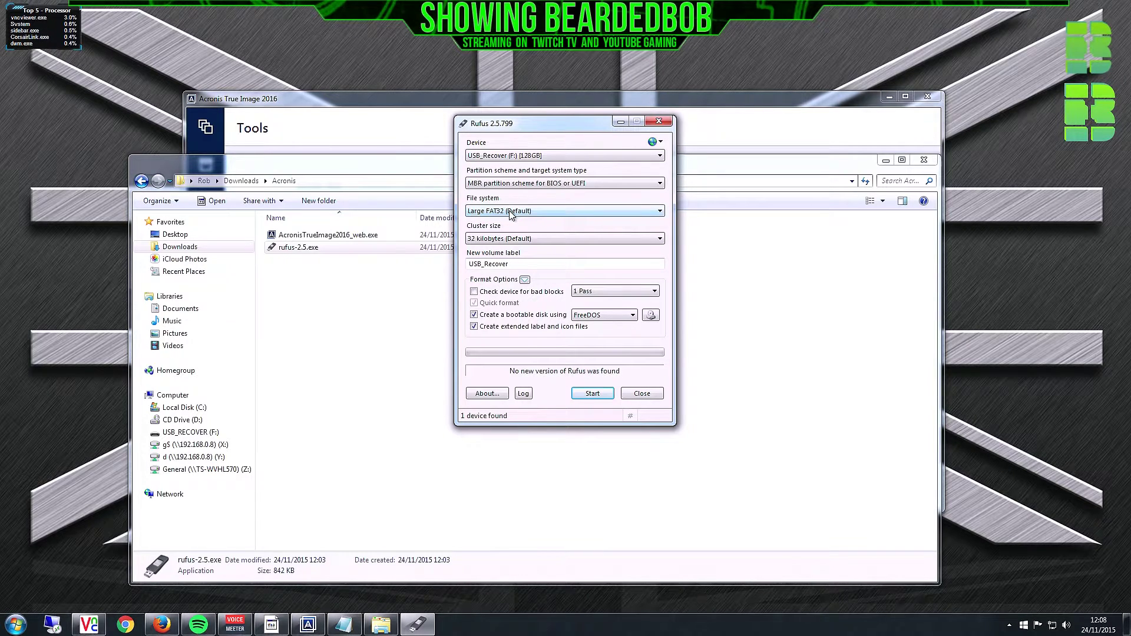
left_click(592, 394)
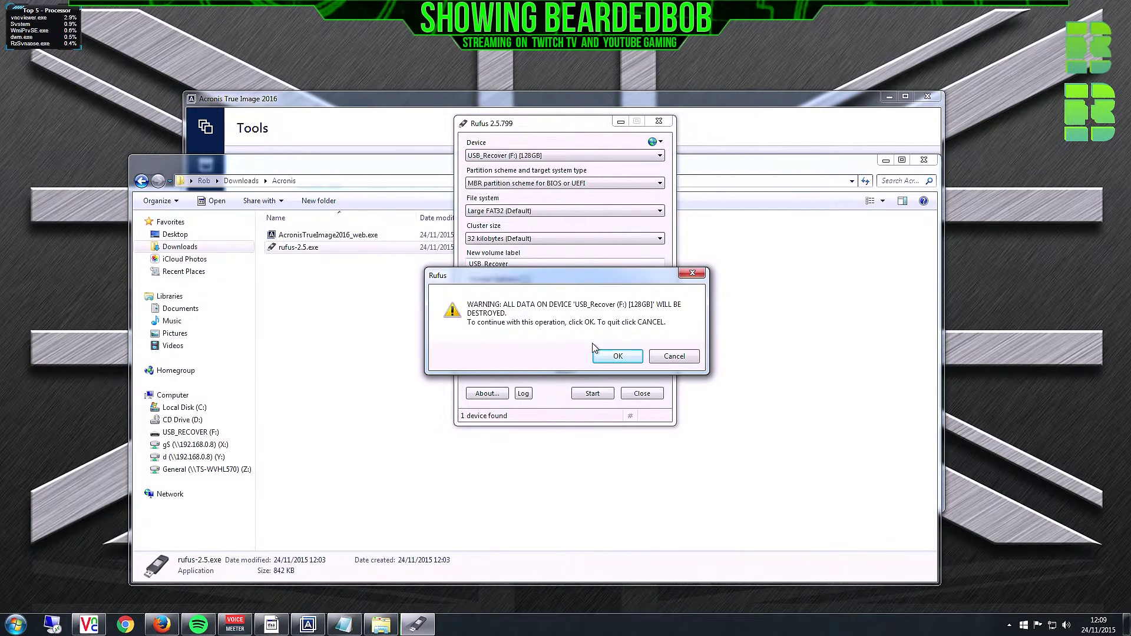
left_click(613, 357)
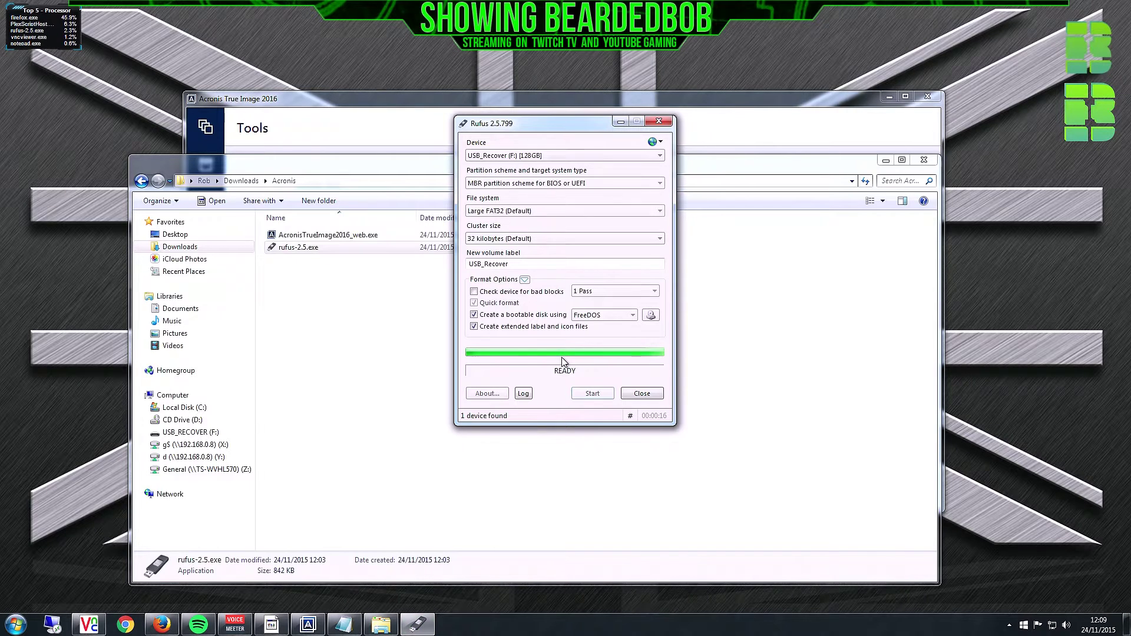
left_click(642, 393)
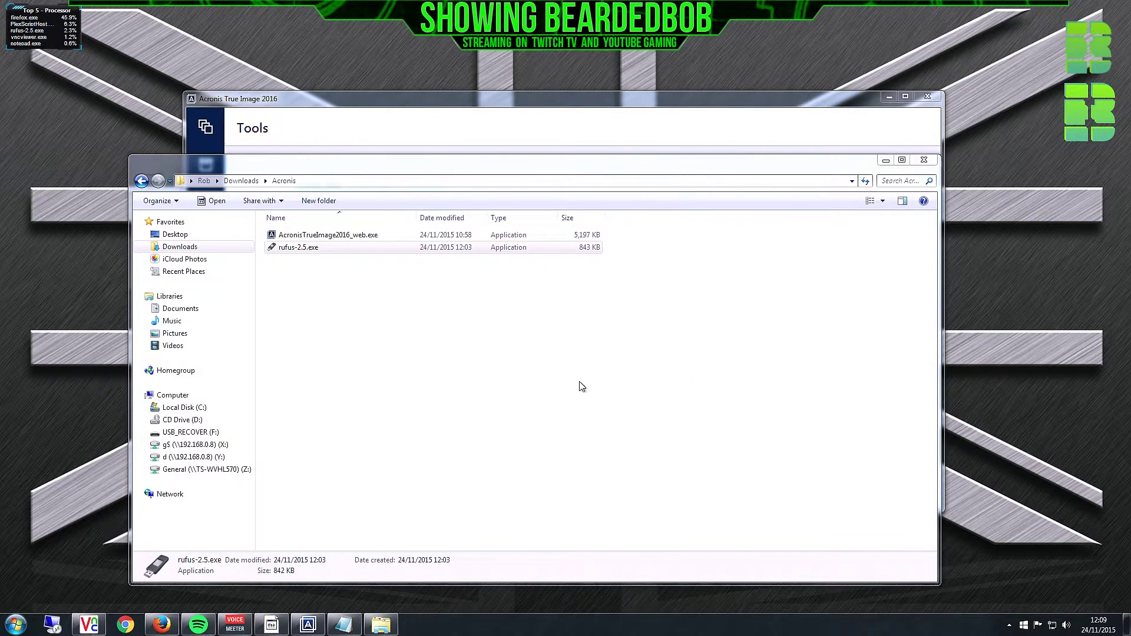
- Build Acronis Bootable Rescue Media on USB_Recover (F:) with the Rescue Media Builder
left_click(315, 629)
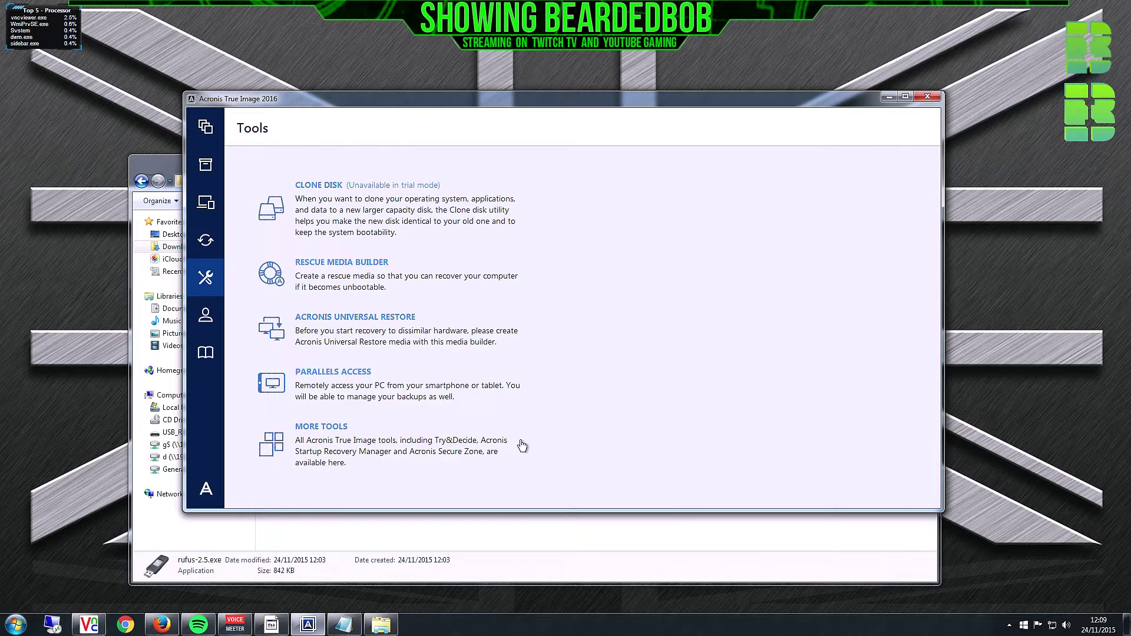
left_click(327, 276)
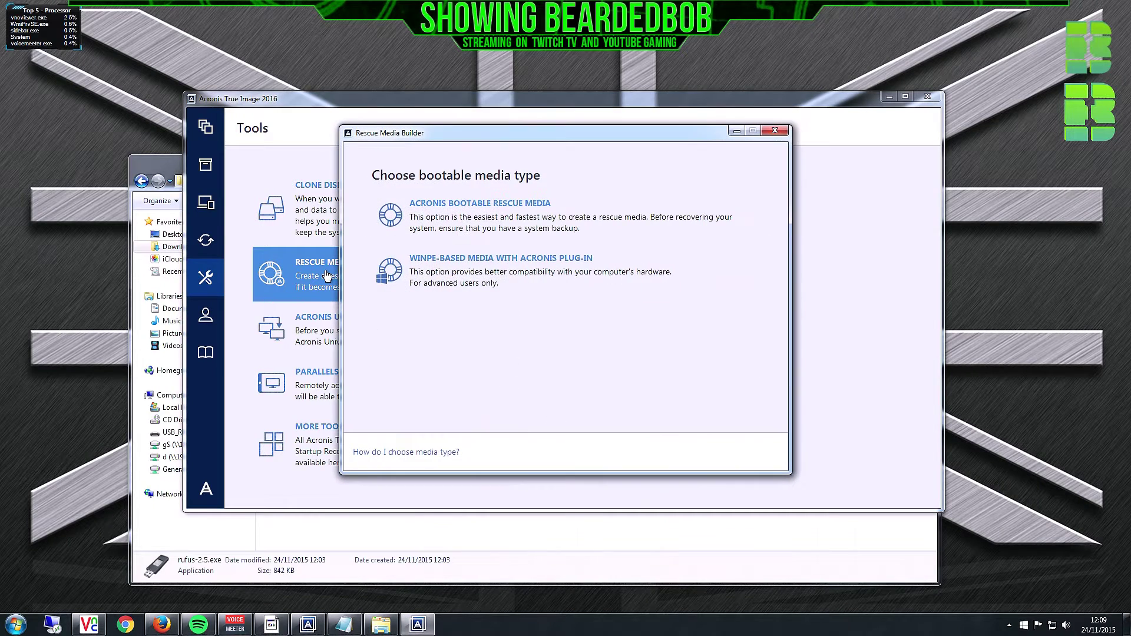
left_click(455, 221)
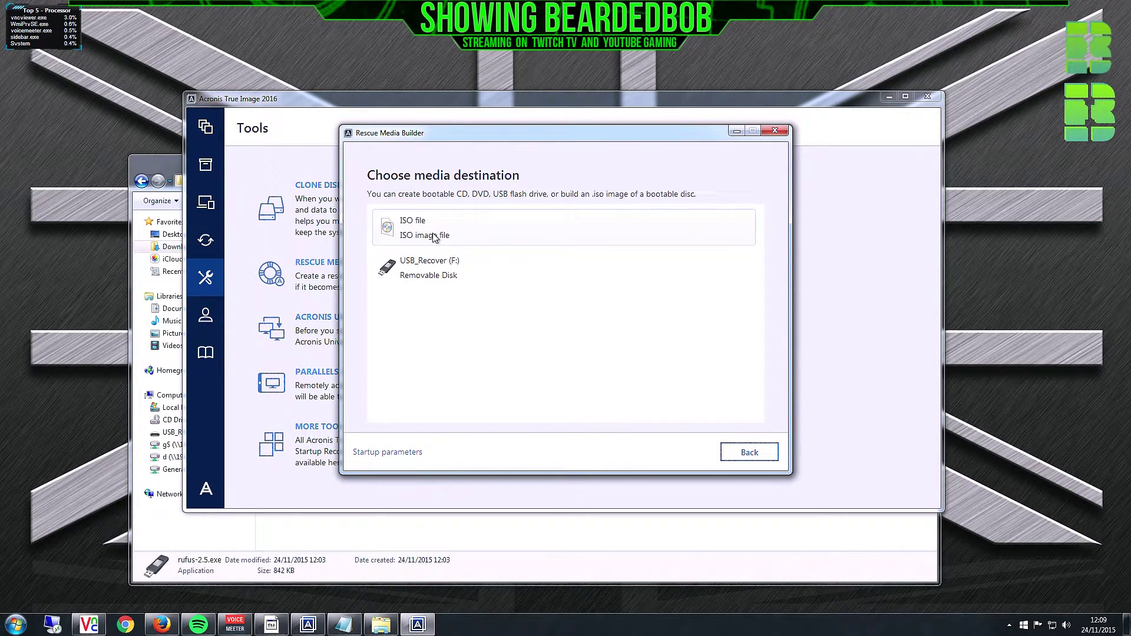
left_click(428, 276)
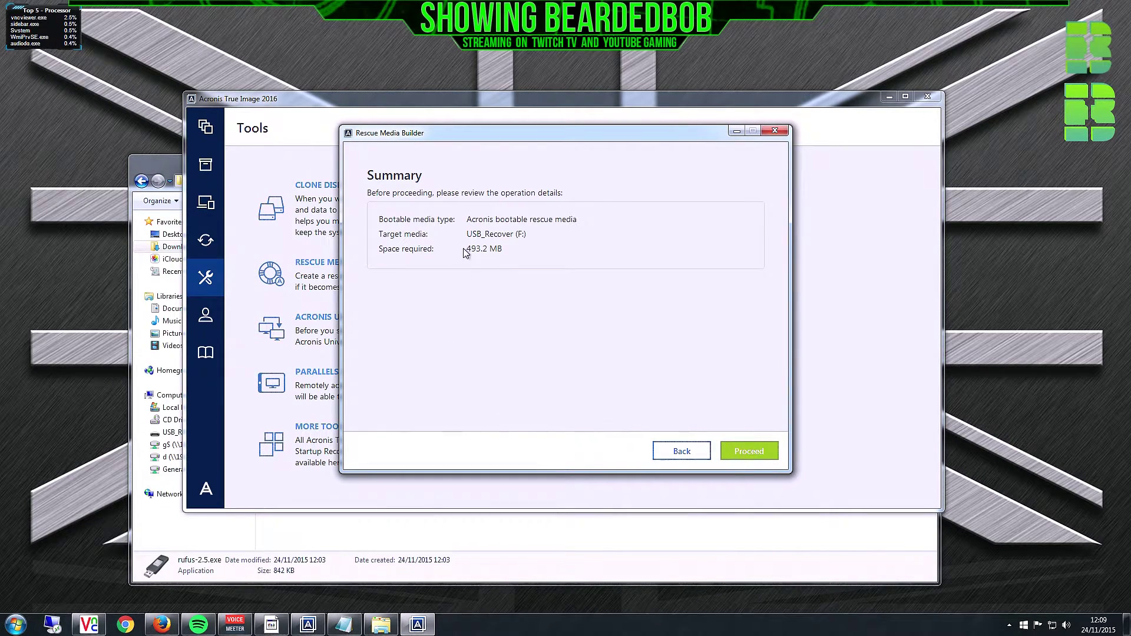
left_click(766, 451)
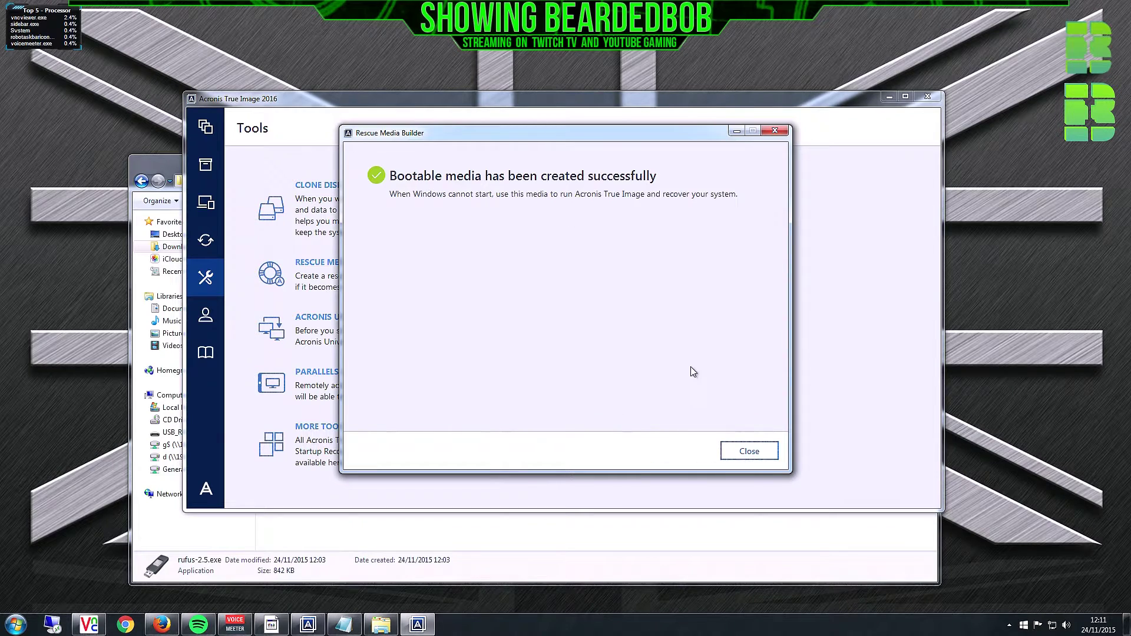
left_click(759, 460)
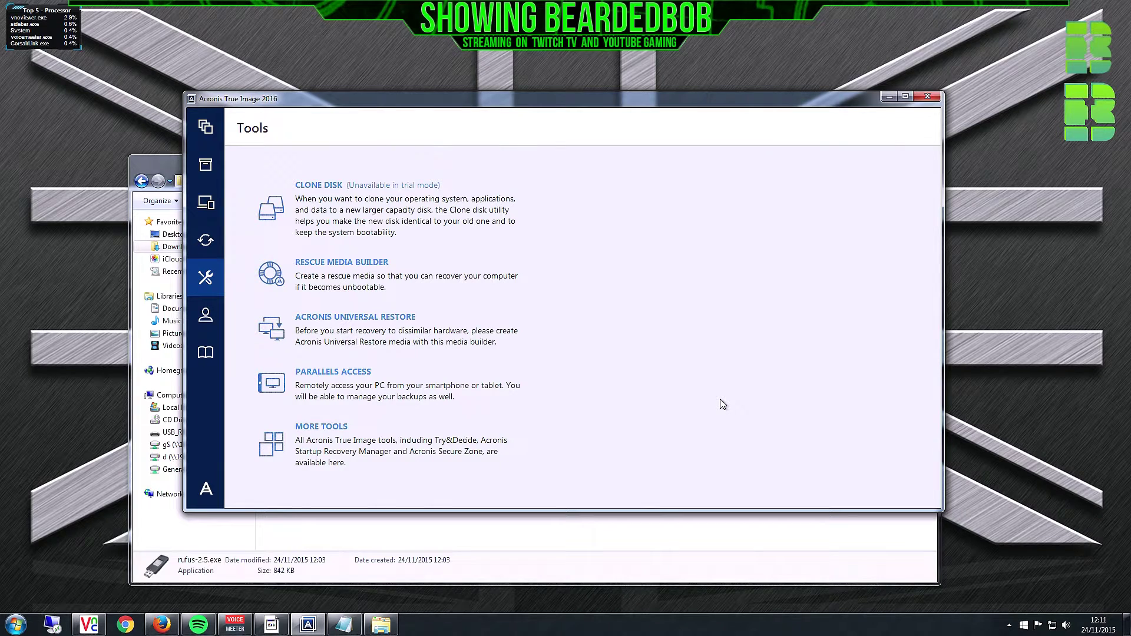
- Close Acronis True Image and browse the new rescue files on USB_RECOVER (F:)
left_click(928, 97)
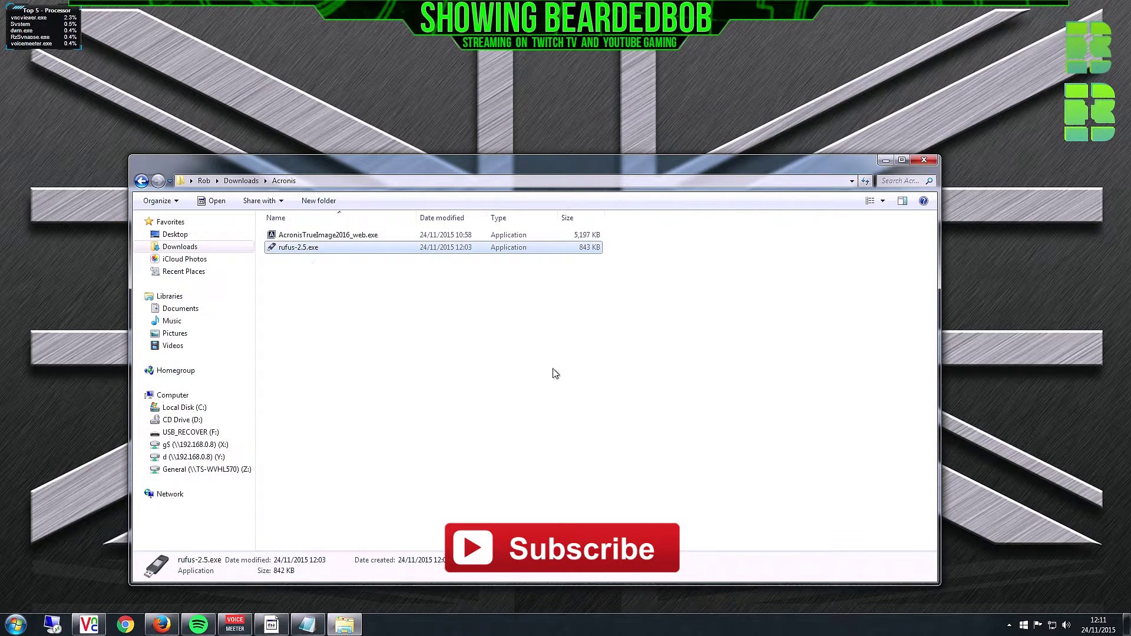
left_click(189, 433)
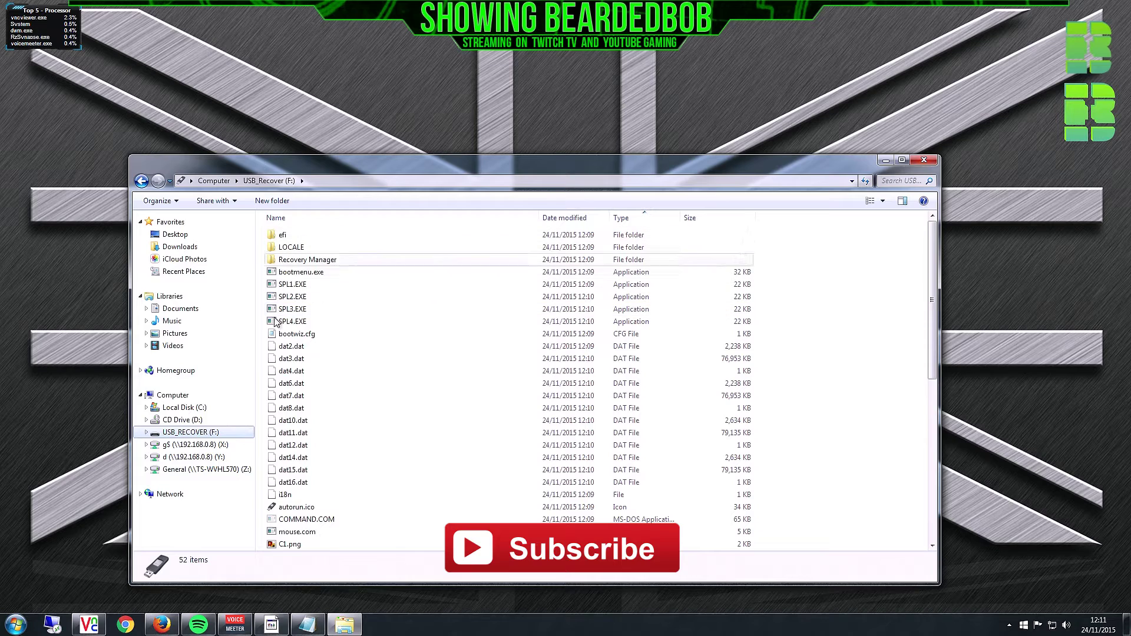
scroll(838, 420, "down", 9)
scroll(840, 420, "up", 9)
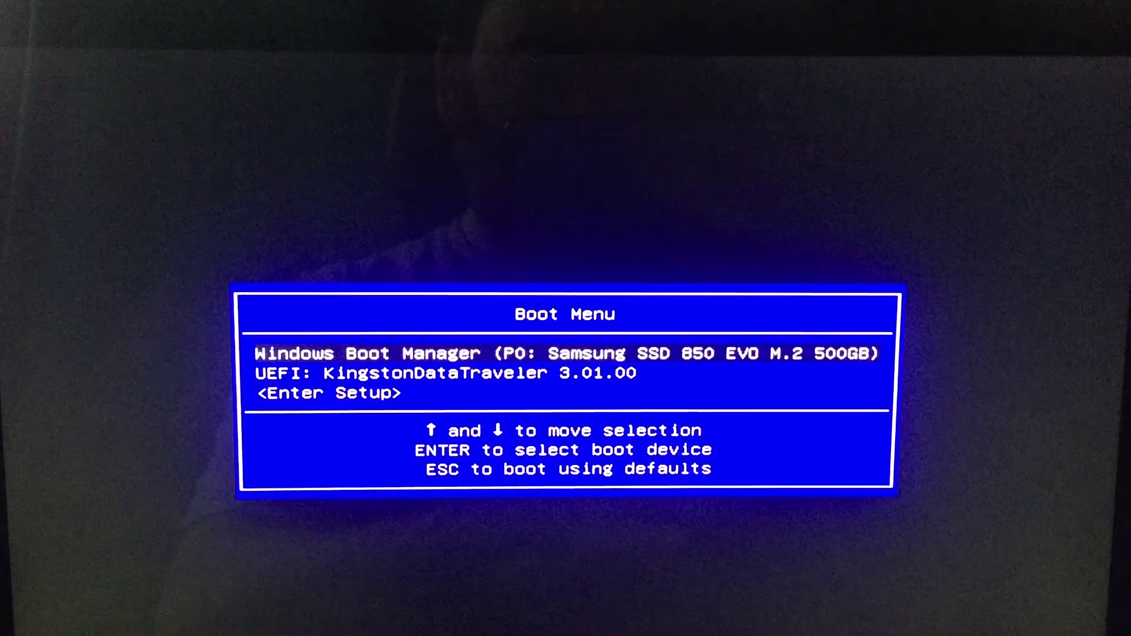
- Select UEFI: KingstonDataTraveler 3.01.00 as the boot device
key("Down")
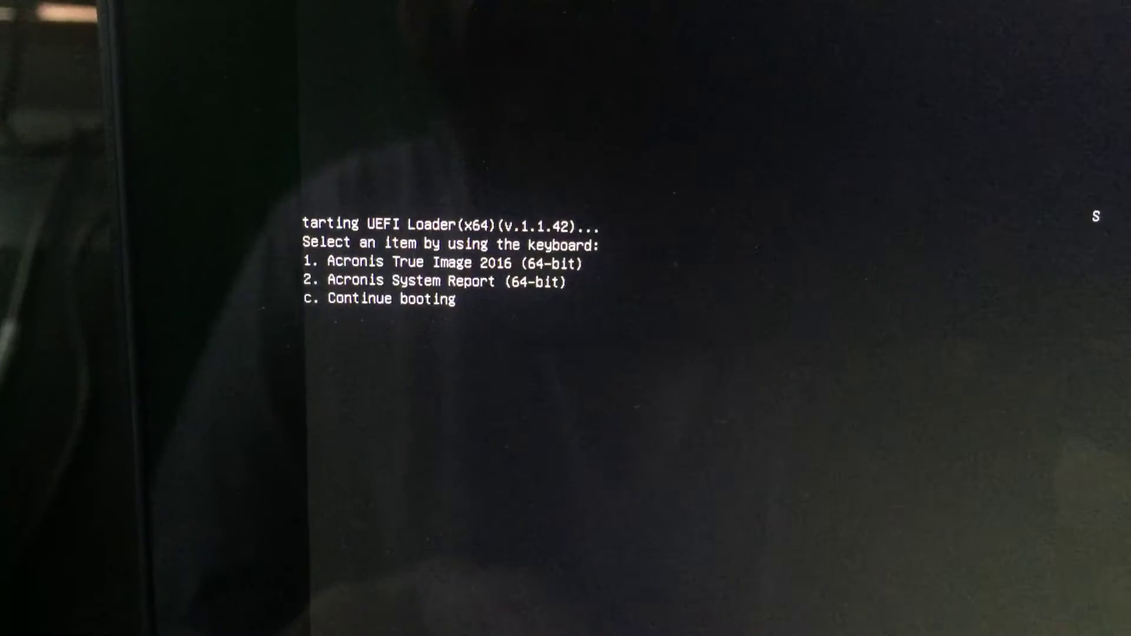
- Choose option 1 to start Acronis True Image 2016 (64-bit) from the loader
key("1")
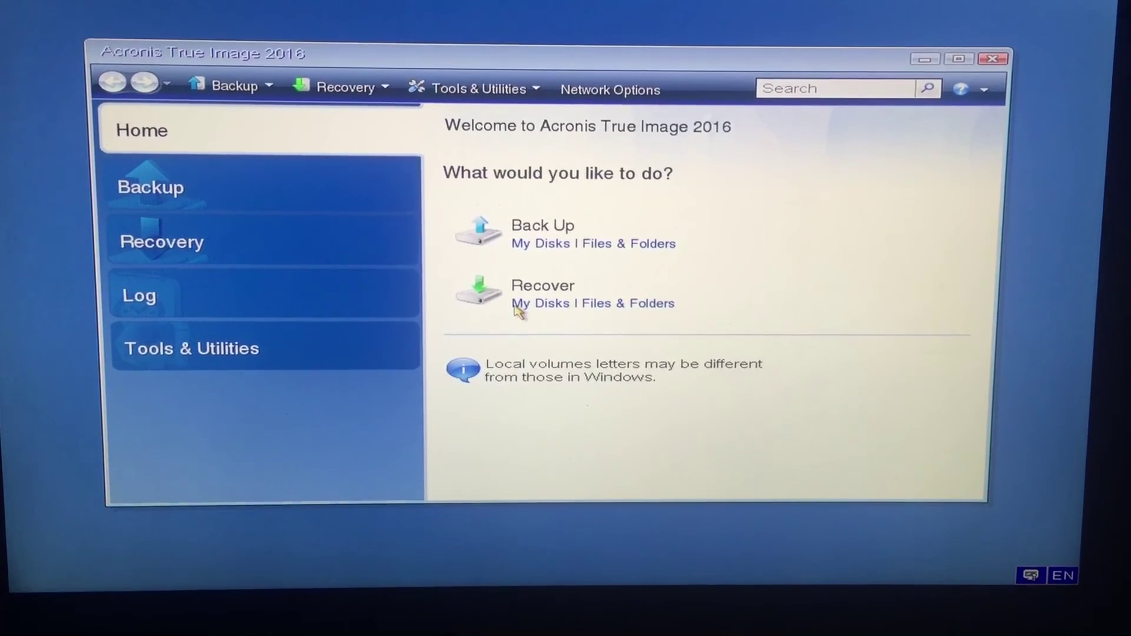
- Start a recovery from the Acronis Home page with Recover
left_click(519, 304)
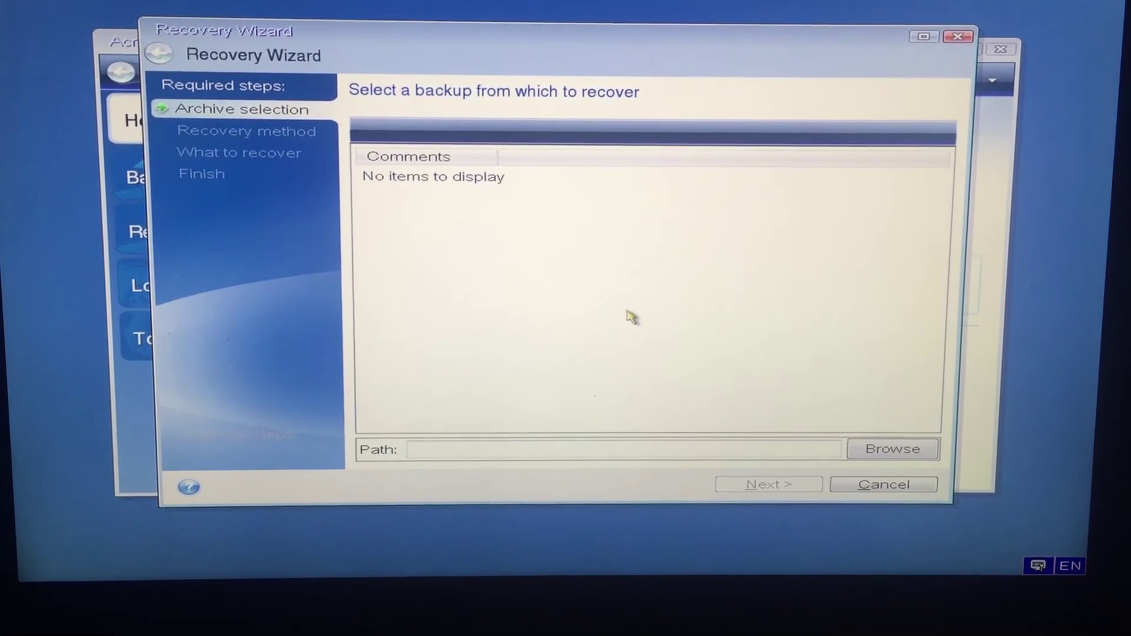